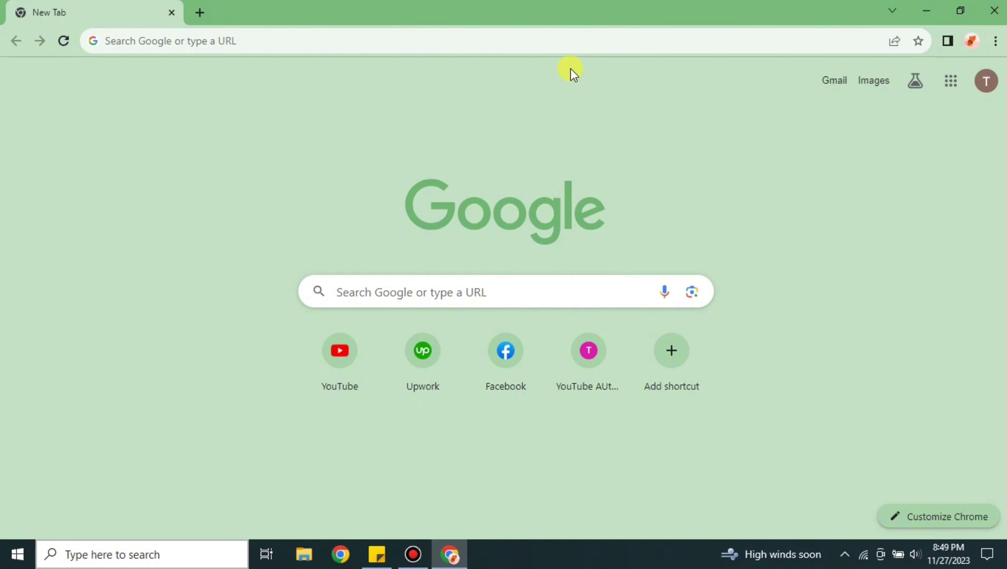
Start a Google search for 'night cafe ai' from the Chrome address bar.
left_click(551, 41)
Run the 'night cafe ai' search and open the NightCafe Creator result.
left_click(416, 71)
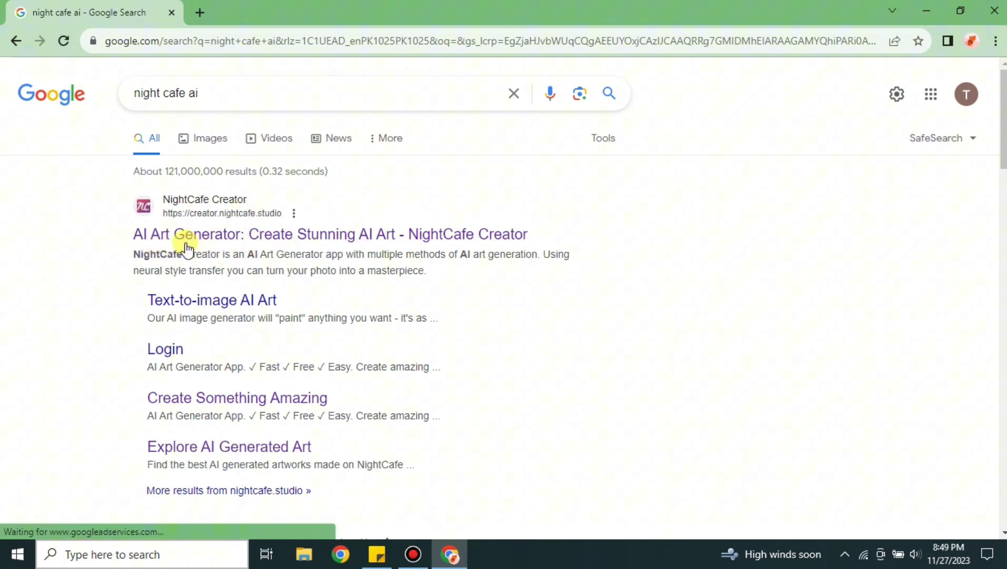
left_click(260, 238)
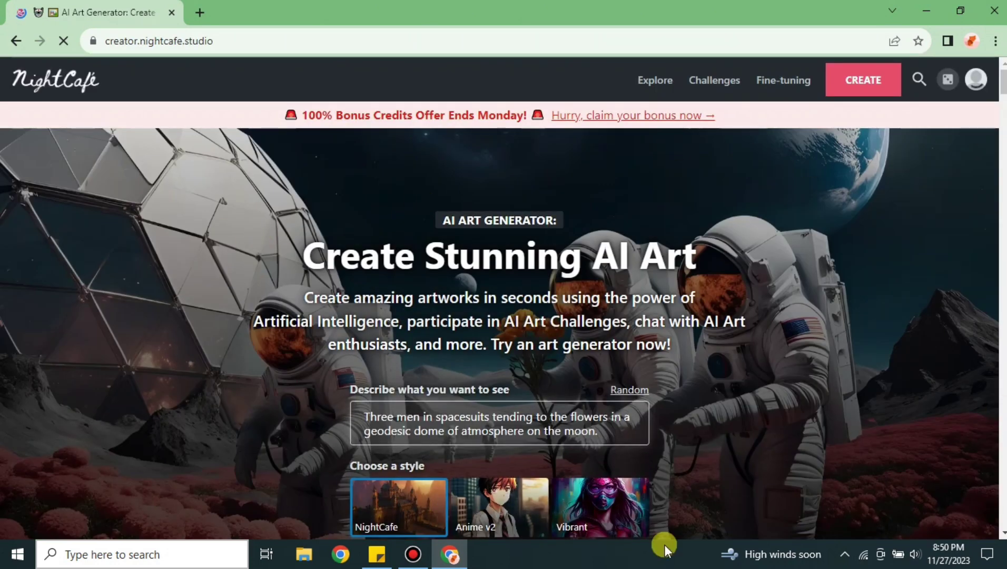
scroll(540, 383, "down", 3)
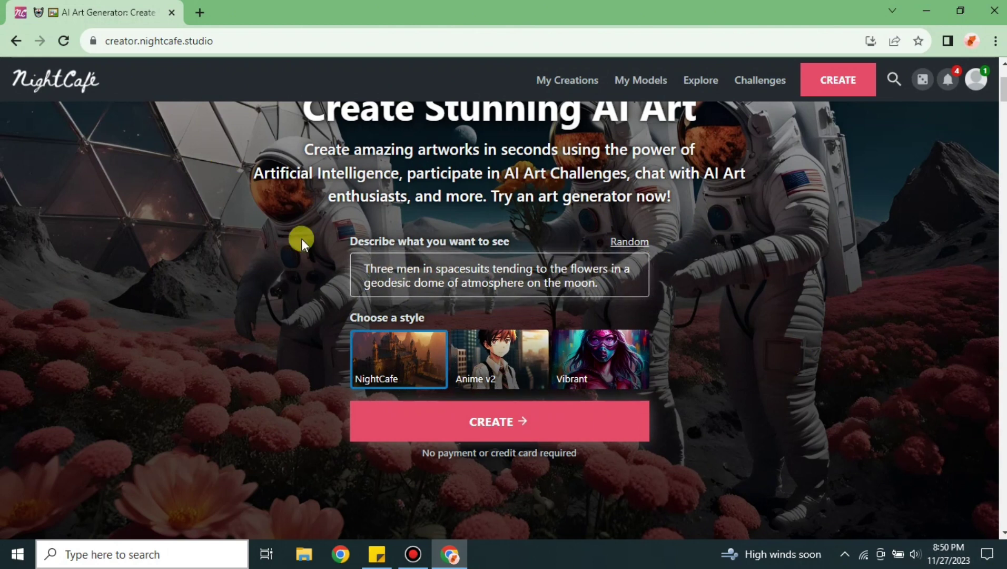
scroll(289, 243, "down", 10)
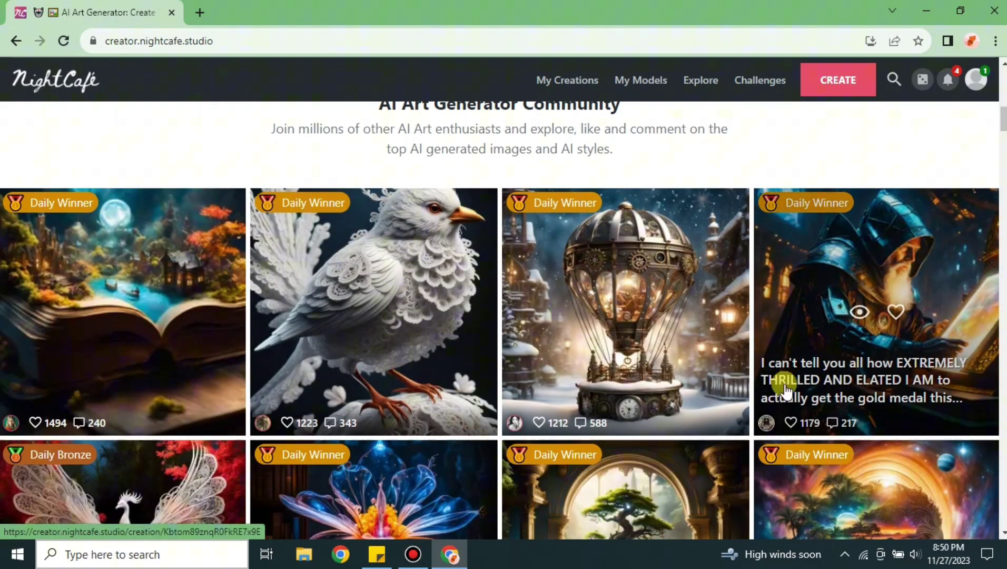
scroll(411, 299, "down", 1)
scroll(605, 375, "up", 3)
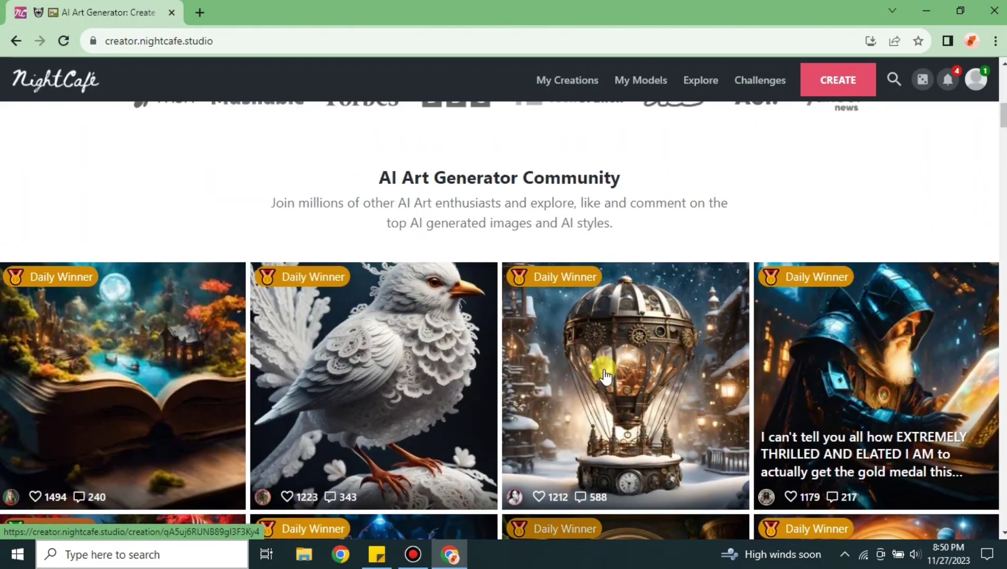
scroll(613, 337, "down", 8)
scroll(635, 327, "up", 15)
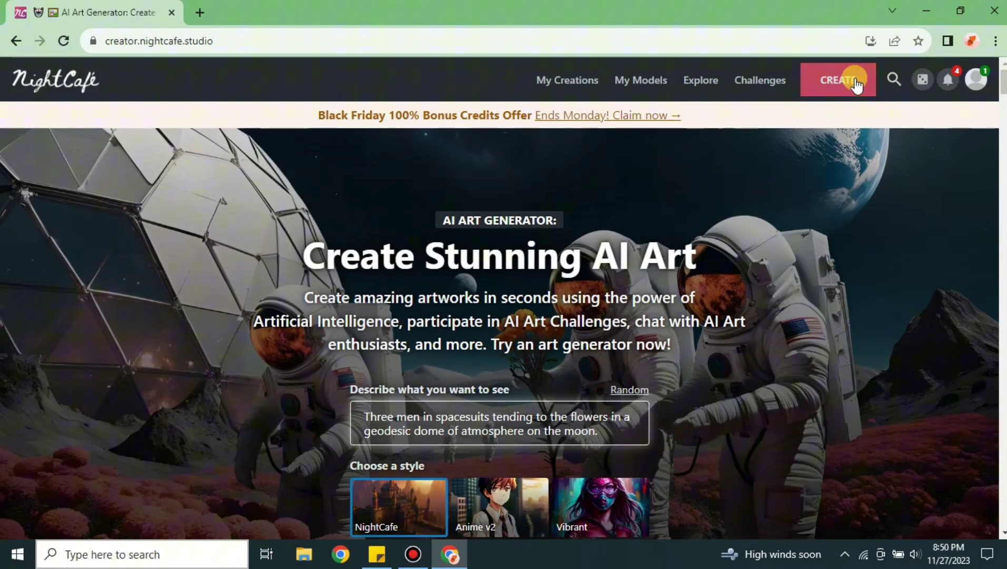
Open the creation studio with Advanced mode on, dismiss the styles notice, and focus the prompt.
left_click(856, 83)
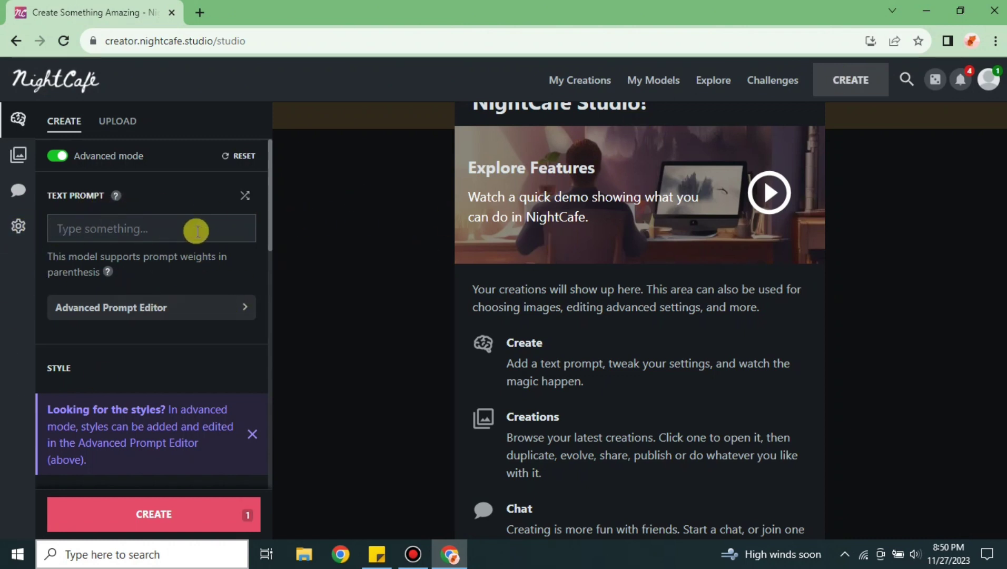
left_click(61, 163)
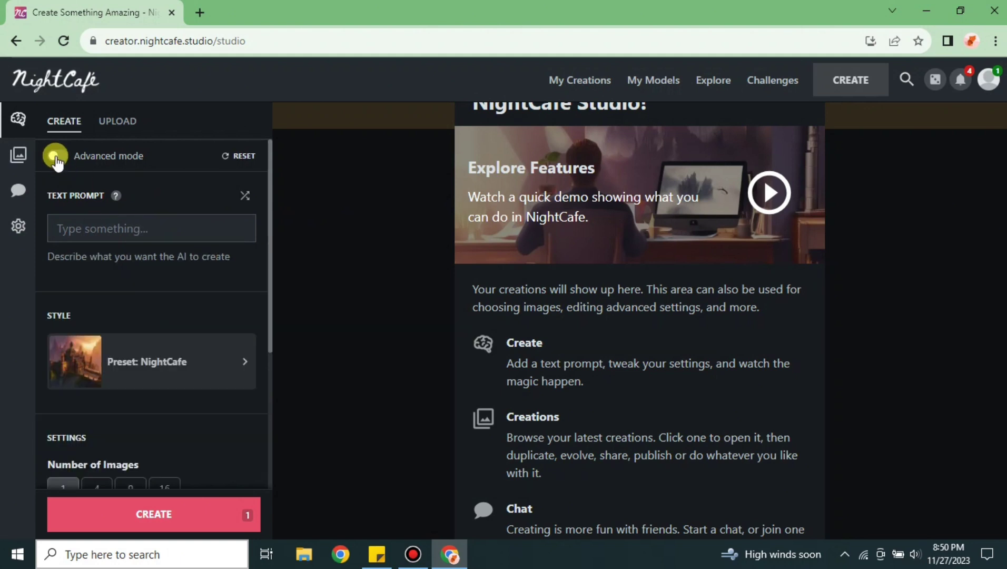
left_click(59, 158)
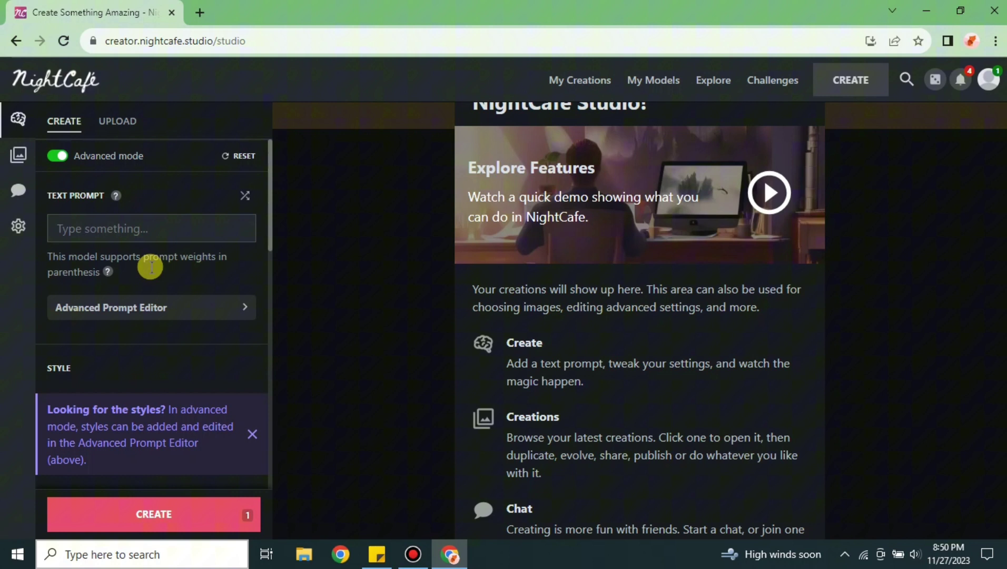
left_click(257, 436)
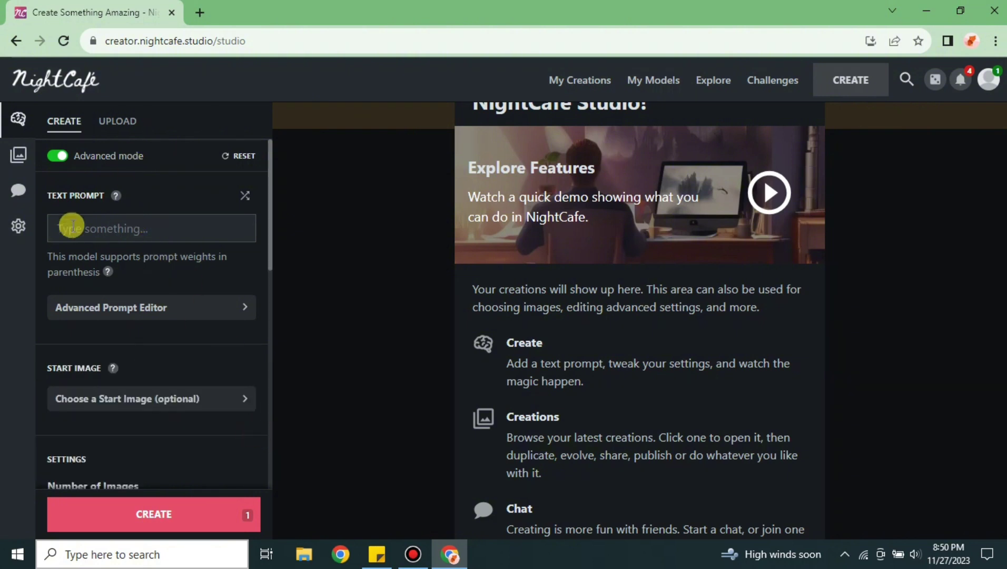
left_click(91, 232)
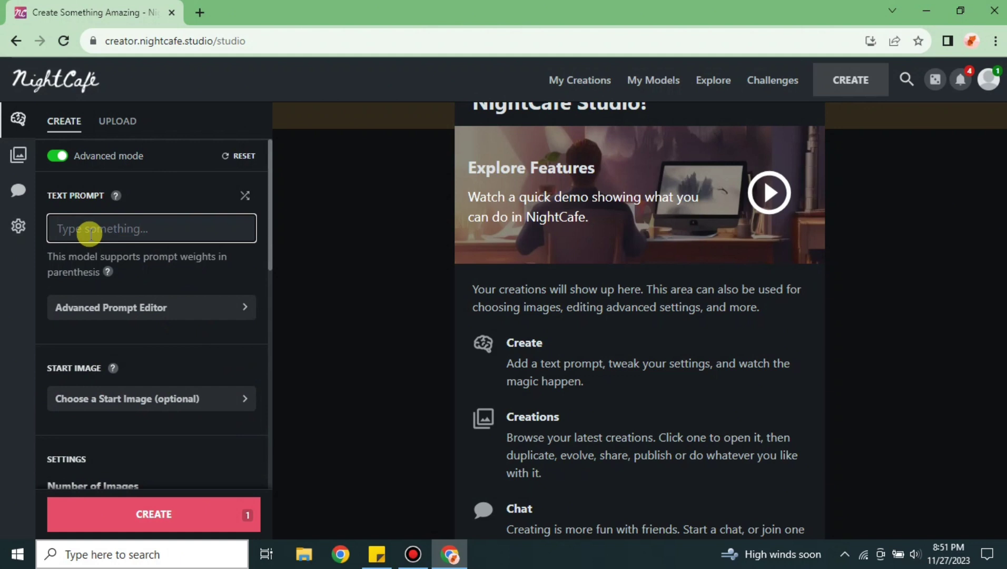
Enter a prompt describing a snail on a leaf in natural forest with fireflies in the background.
type("a")
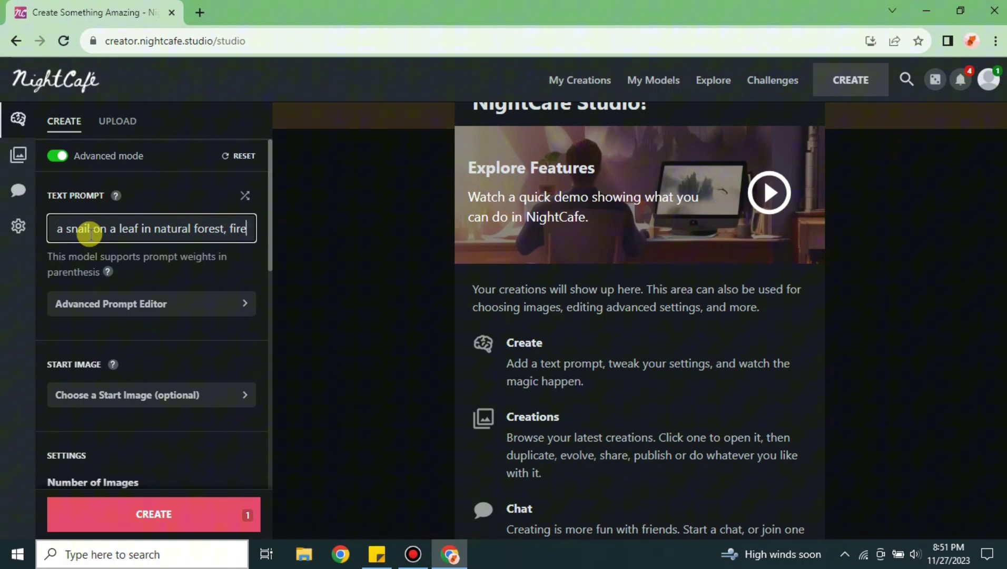
type("flies i")
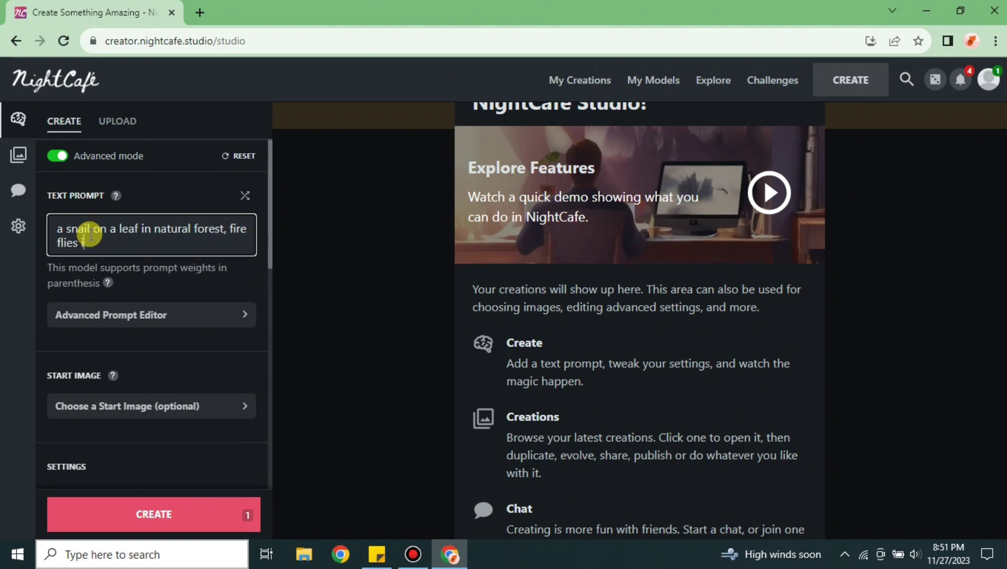
type("n the back")
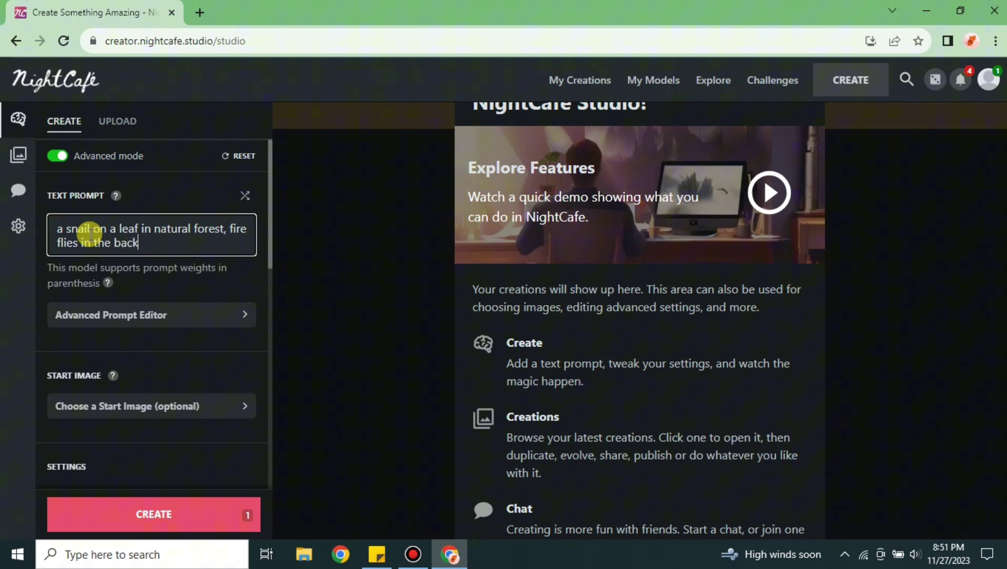
type("ground and a bit of rain mist")
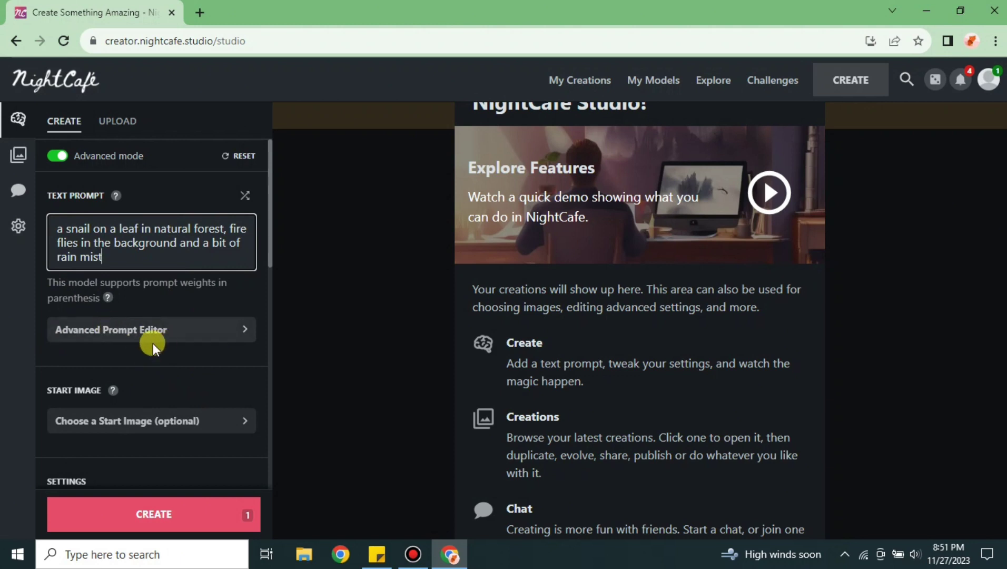
In the Advanced Prompt Editor, apply the 3D Game preset to the snail prompt.
left_click(190, 333)
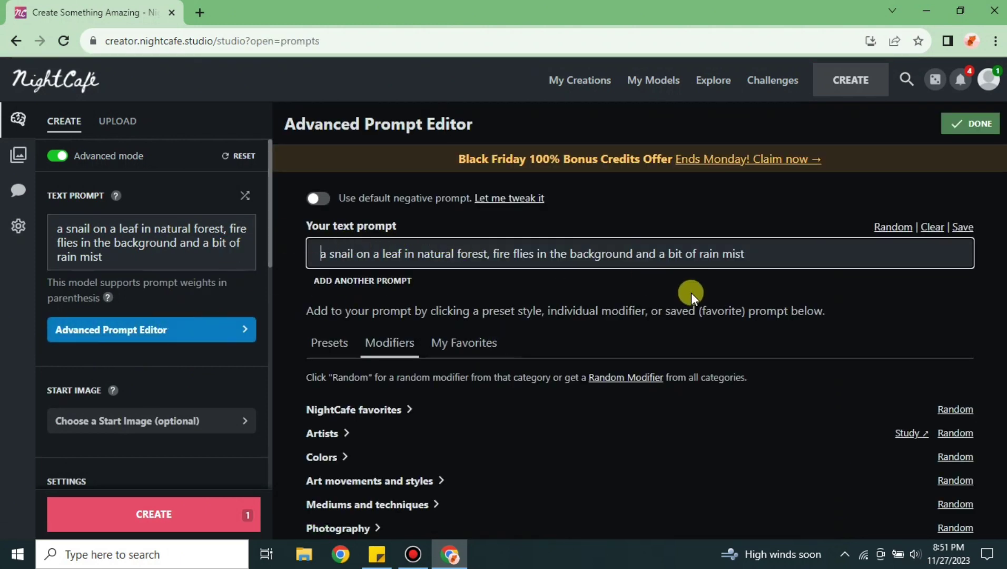
scroll(691, 288, "down", 1)
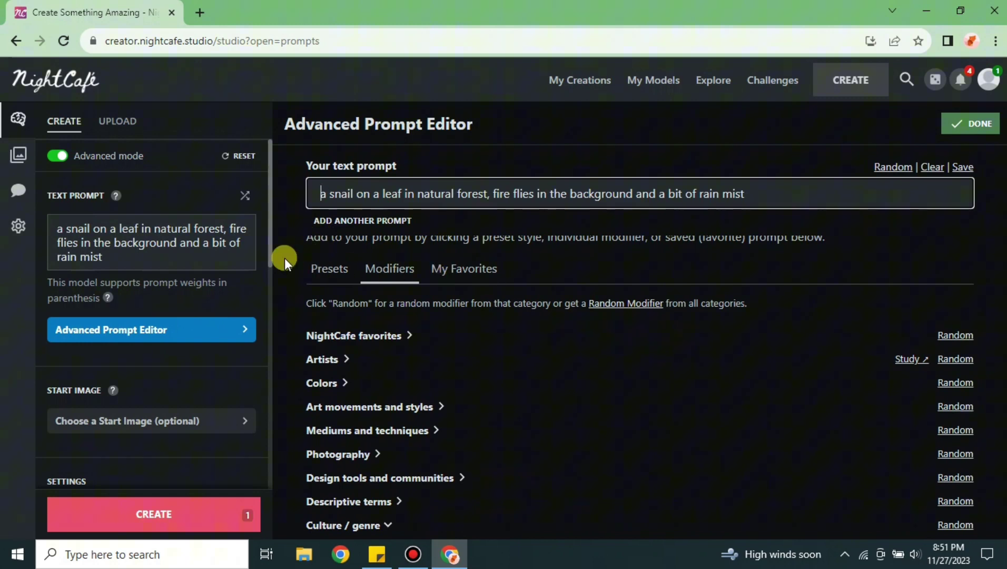
left_click(328, 267)
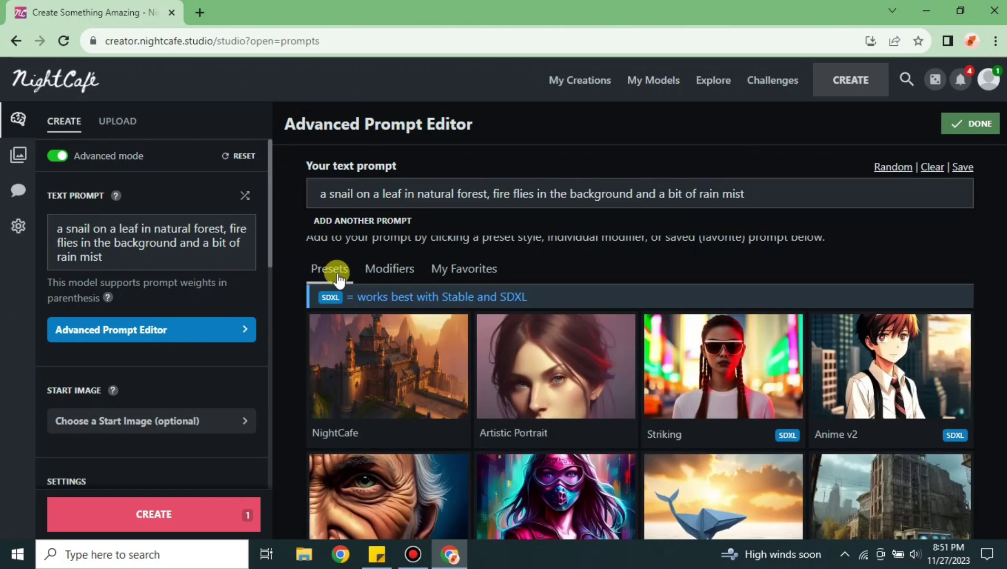
scroll(450, 243, "down", 3)
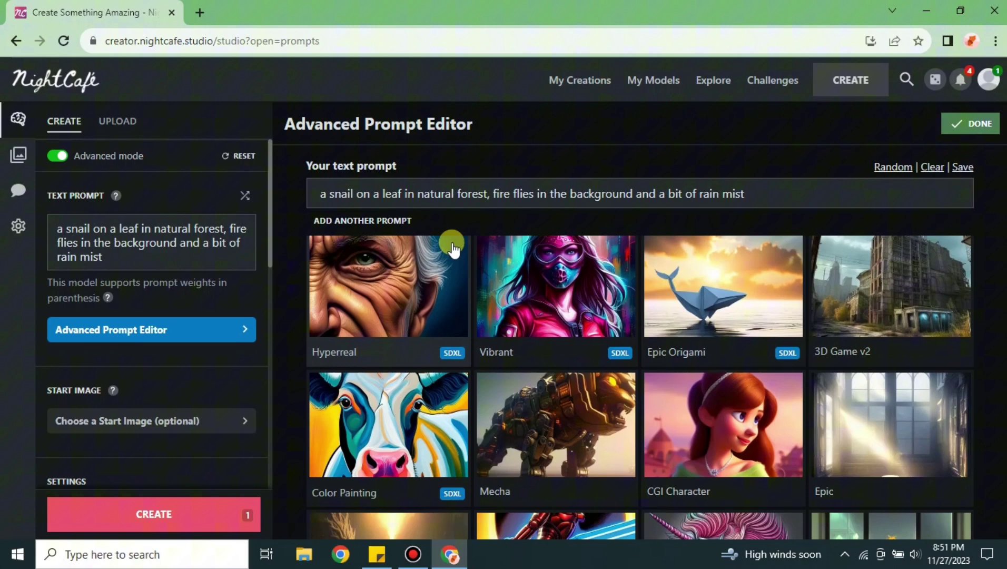
scroll(843, 507, "down", 7)
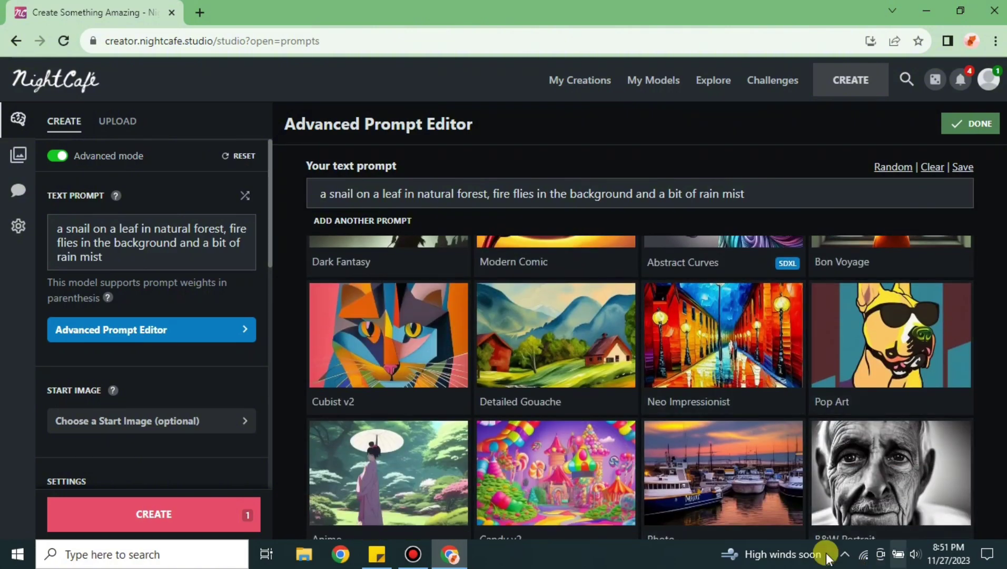
scroll(758, 371, "down", 3)
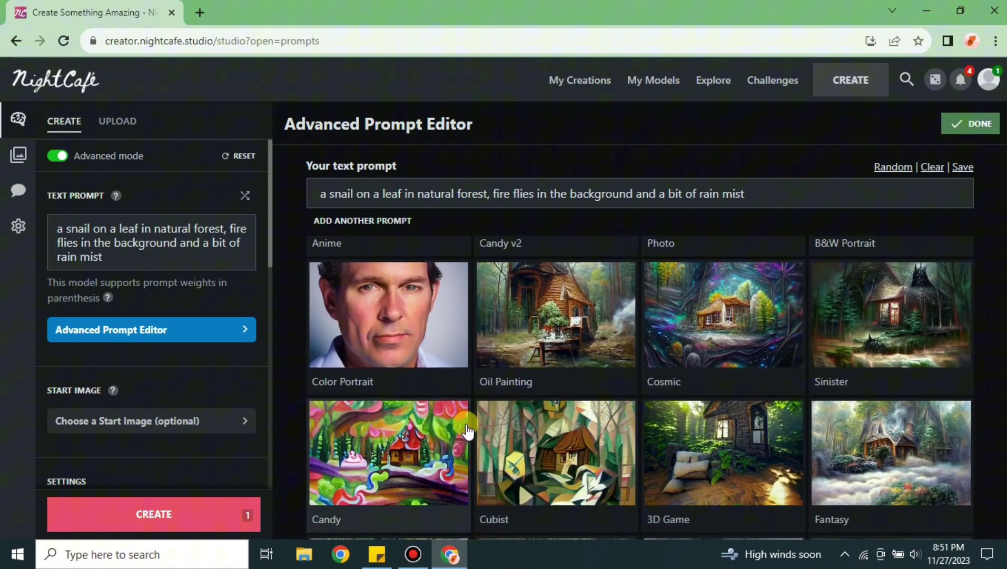
scroll(801, 428, "down", 3)
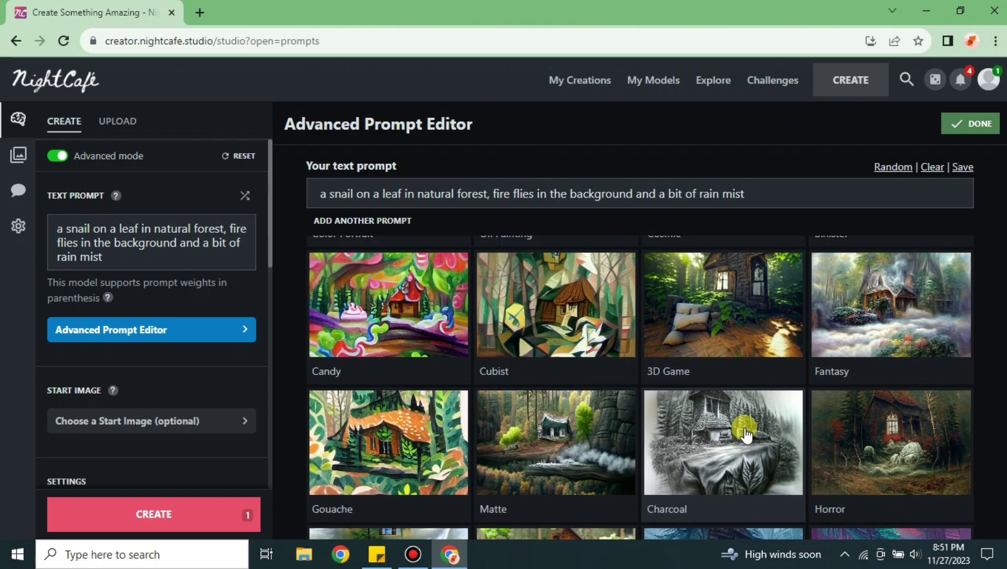
scroll(747, 435, "down", 3)
scroll(748, 422, "up", 3)
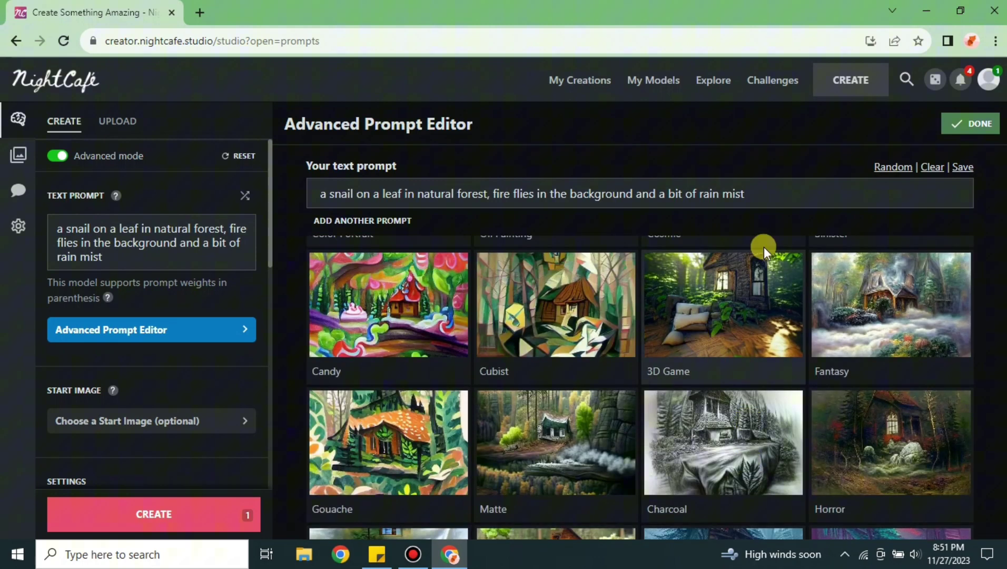
left_click(726, 319)
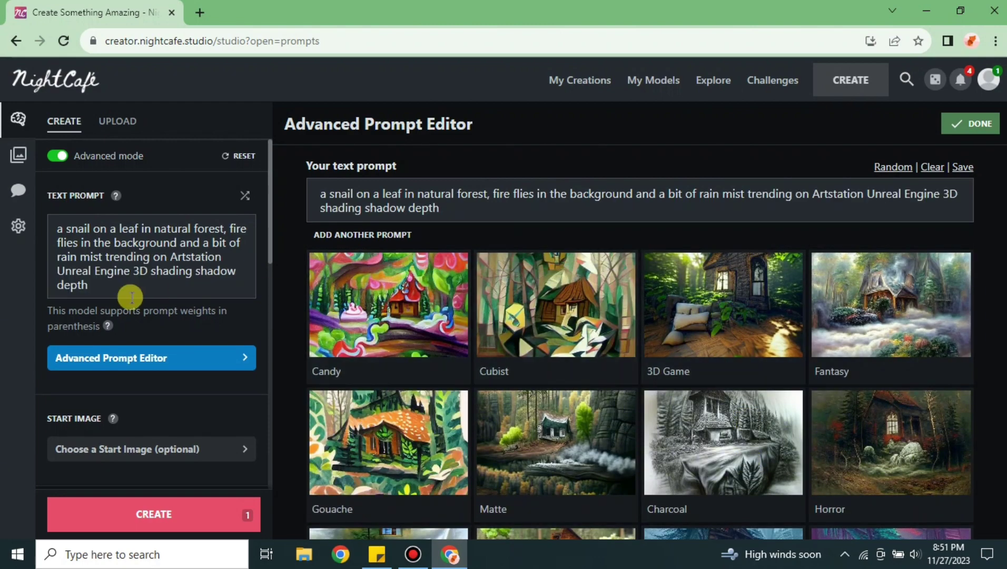
scroll(648, 385, "down", 5)
scroll(572, 403, "up", 5)
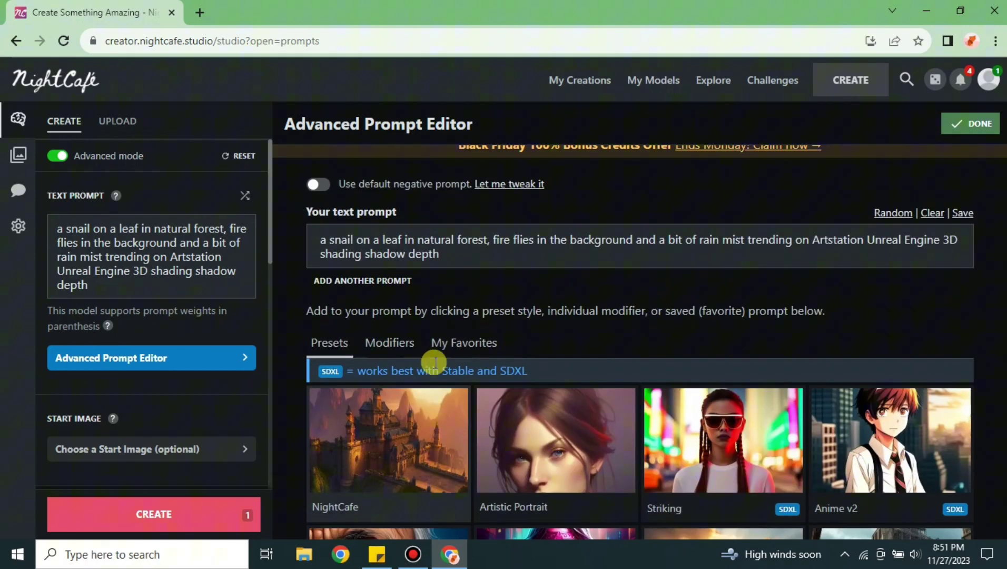
Switch to the prompt modifiers list and look through the Colors category.
left_click(393, 358)
scroll(481, 476, "down", 3)
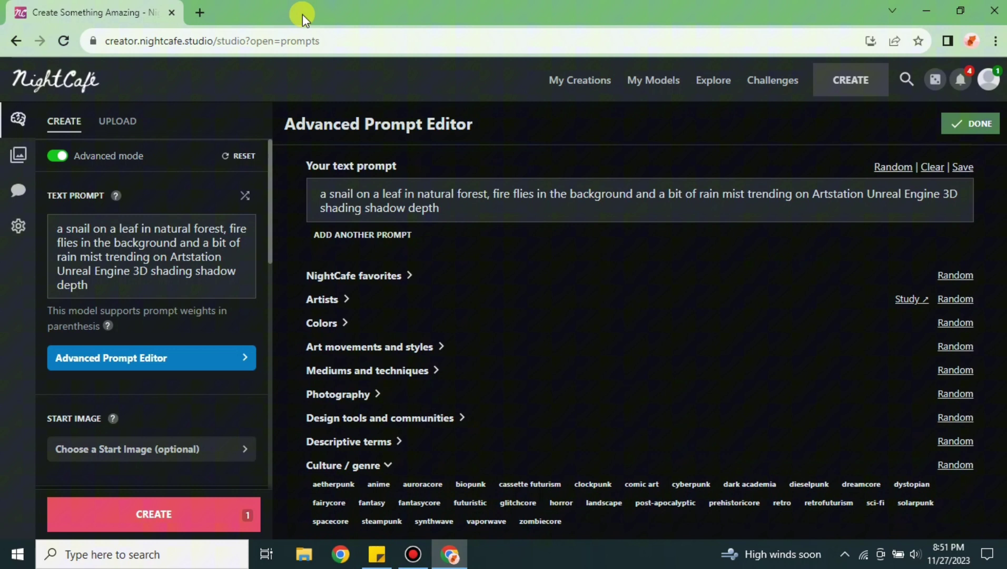
left_click(331, 323)
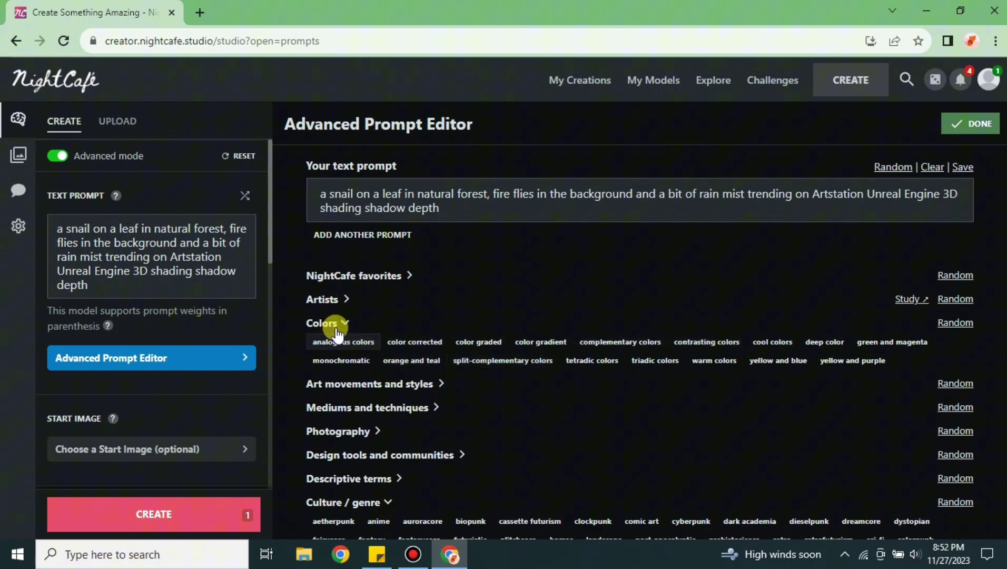
left_click(337, 324)
scroll(406, 349, "down", 4)
scroll(374, 310, "up", 2)
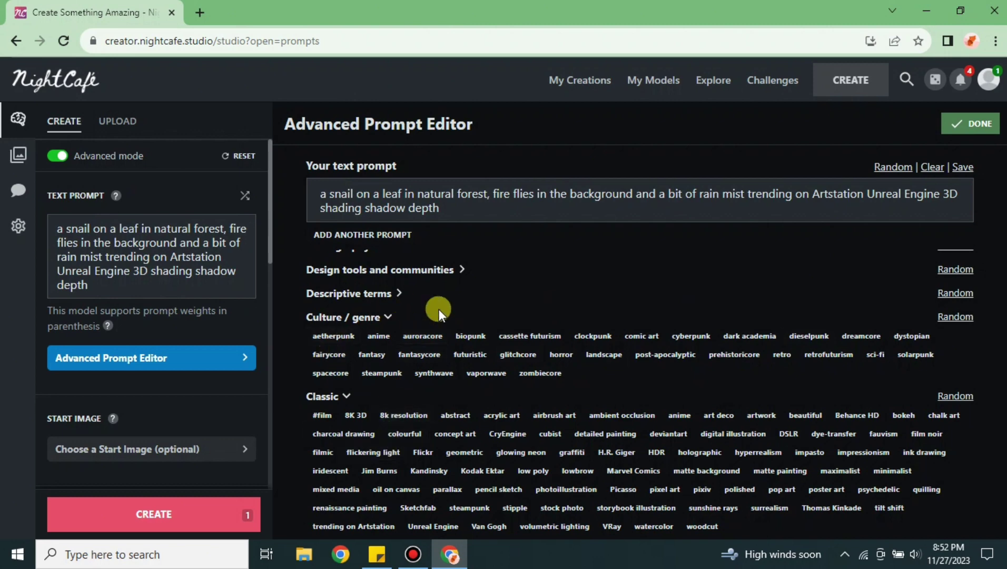
scroll(474, 322, "up", 1)
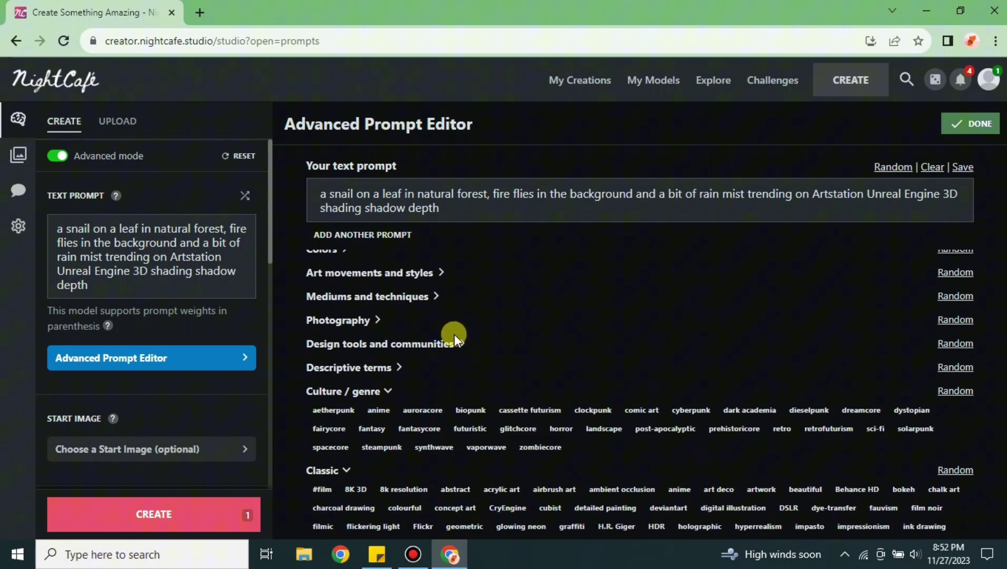
Append the Photography modifiers 'depth of field' and 'sharp focus' to the prompt.
left_click(373, 320)
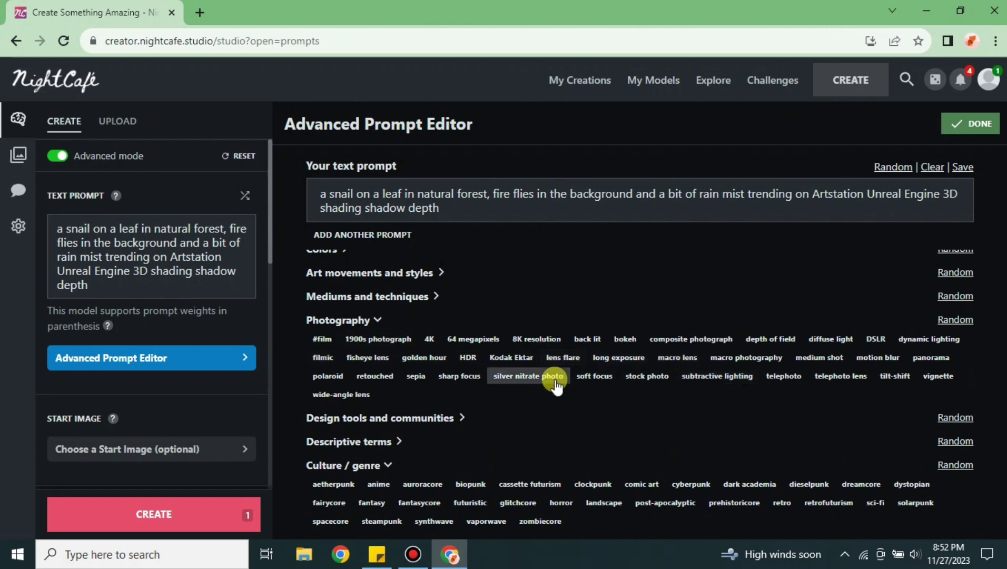
left_click(770, 339)
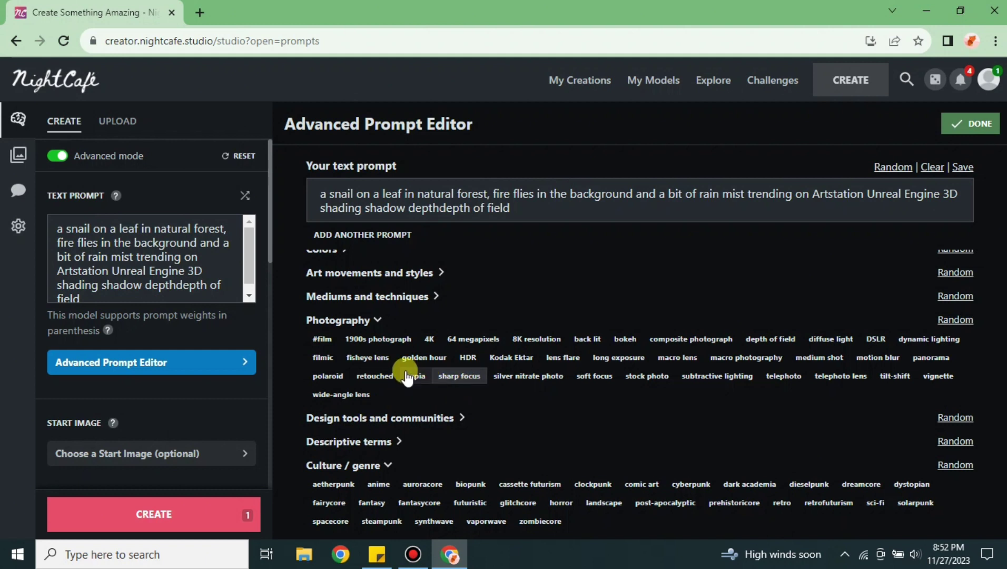
left_click(459, 375)
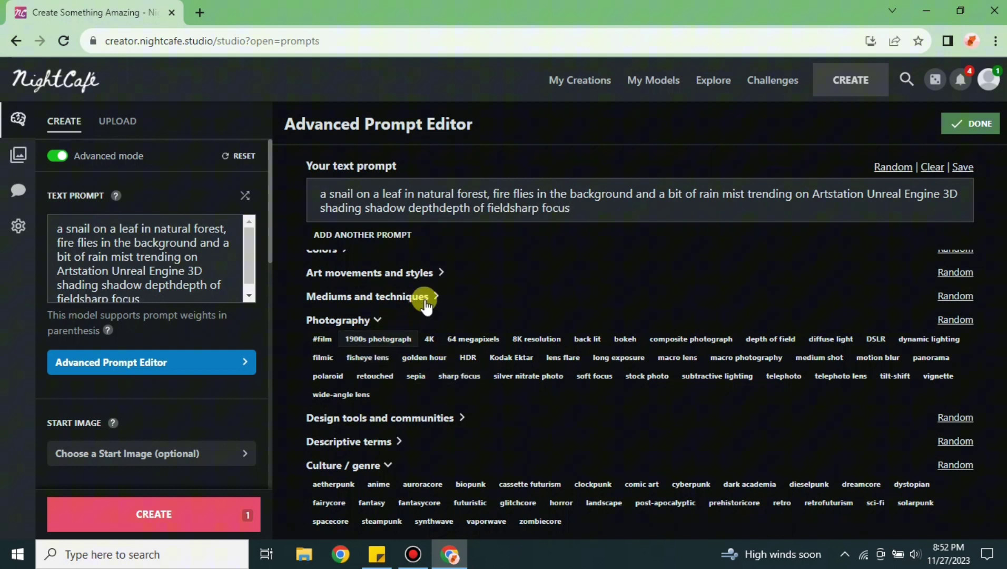
scroll(151, 422, "down", 1)
scroll(105, 389, "down", 3)
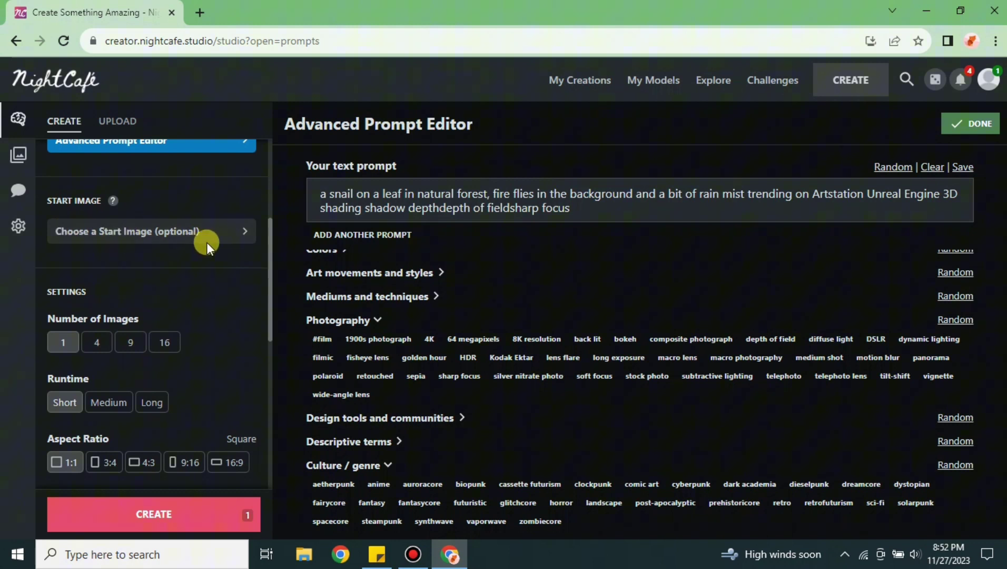
Set the creation's aspect ratio to 16:9 widescreen.
left_click(230, 242)
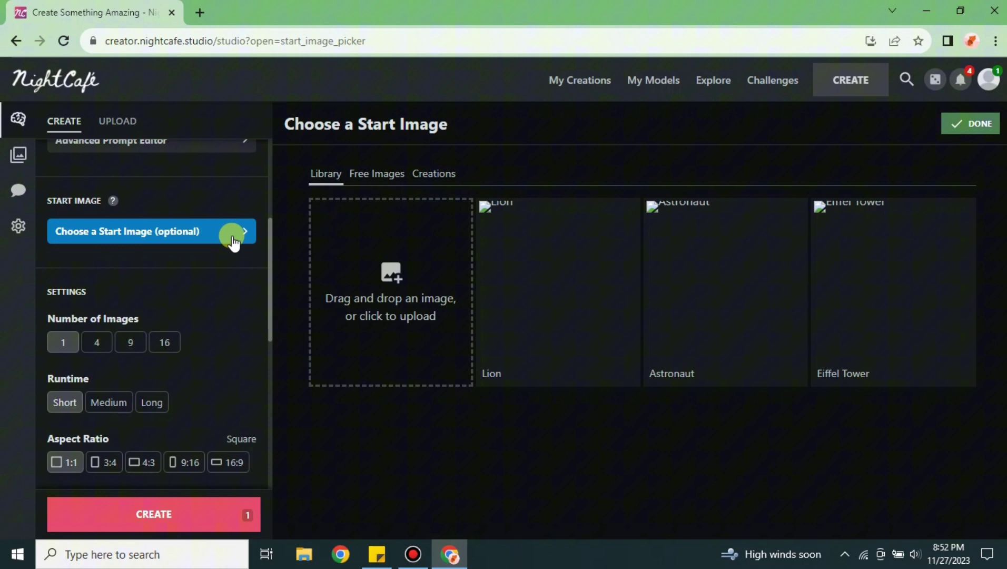
scroll(205, 290, "down", 1)
scroll(203, 296, "down", 1)
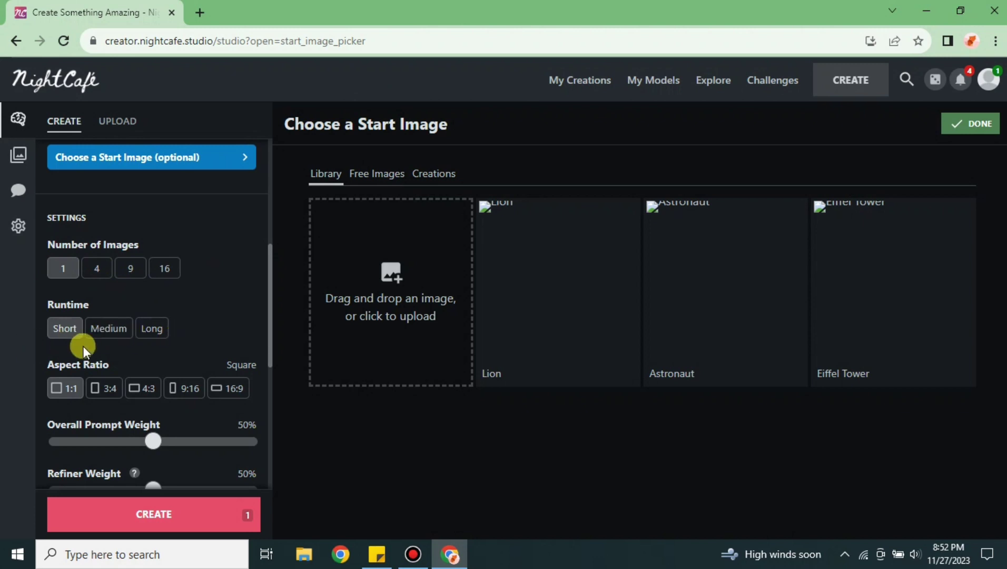
scroll(173, 349, "down", 1)
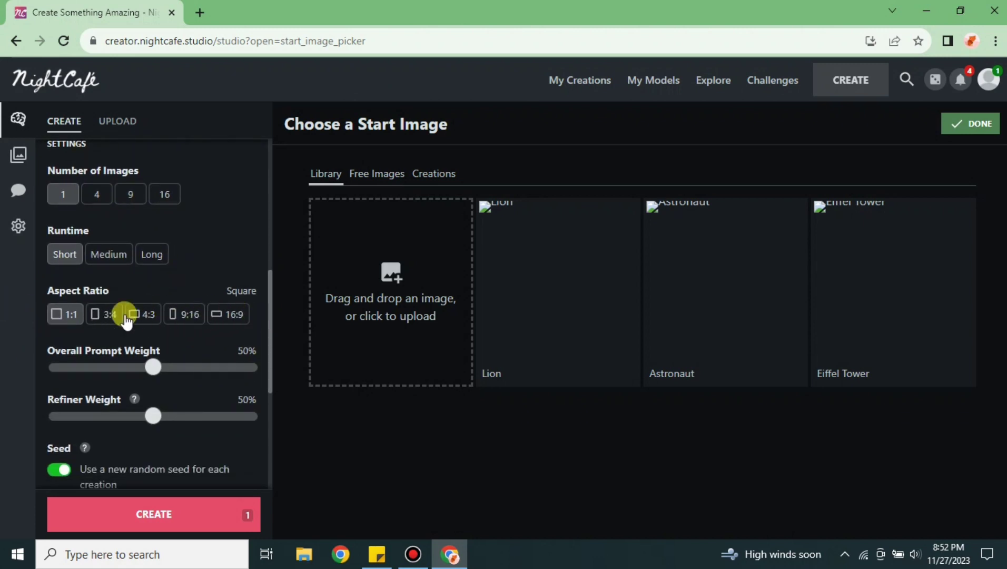
left_click(245, 322)
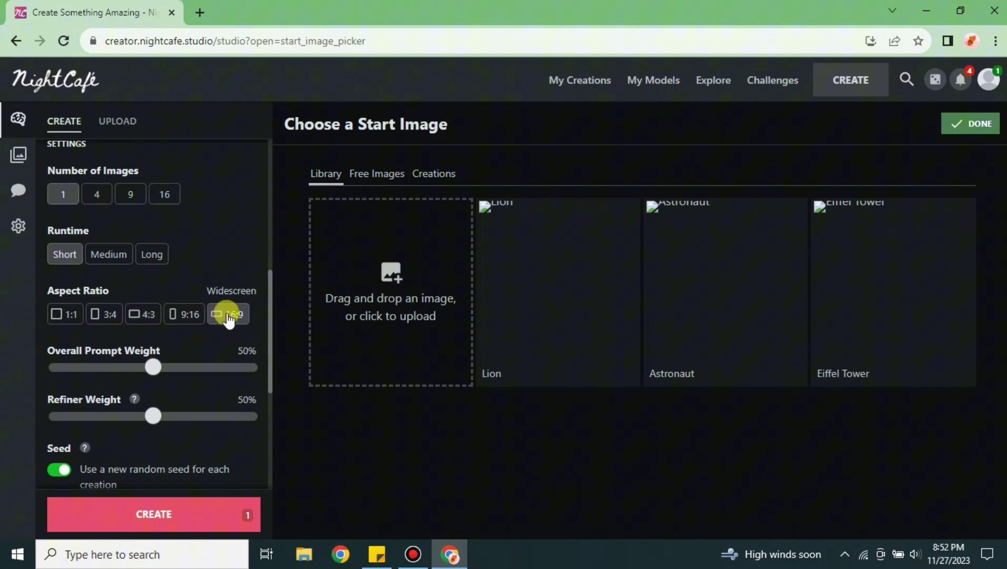
Raise both Overall Prompt Weight and Refiner Weight to 100%.
scroll(257, 316, "down", 1)
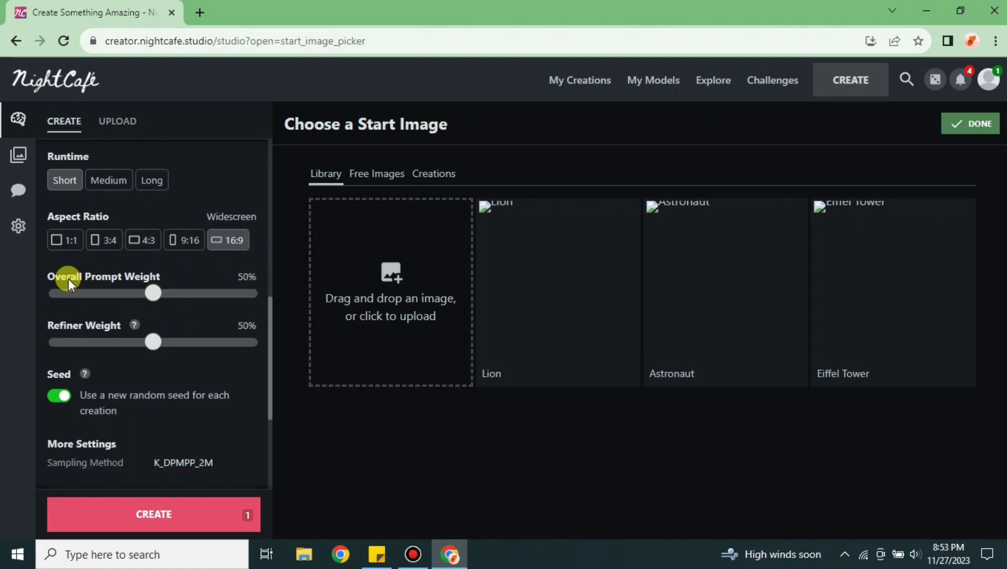
left_click_drag(152, 296, 247, 311)
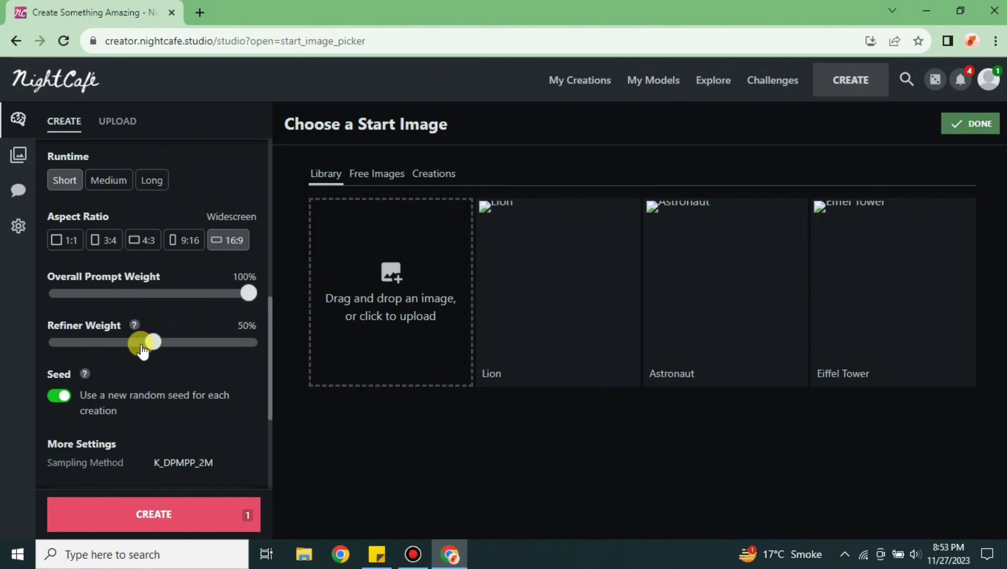
left_click_drag(157, 345, 255, 346)
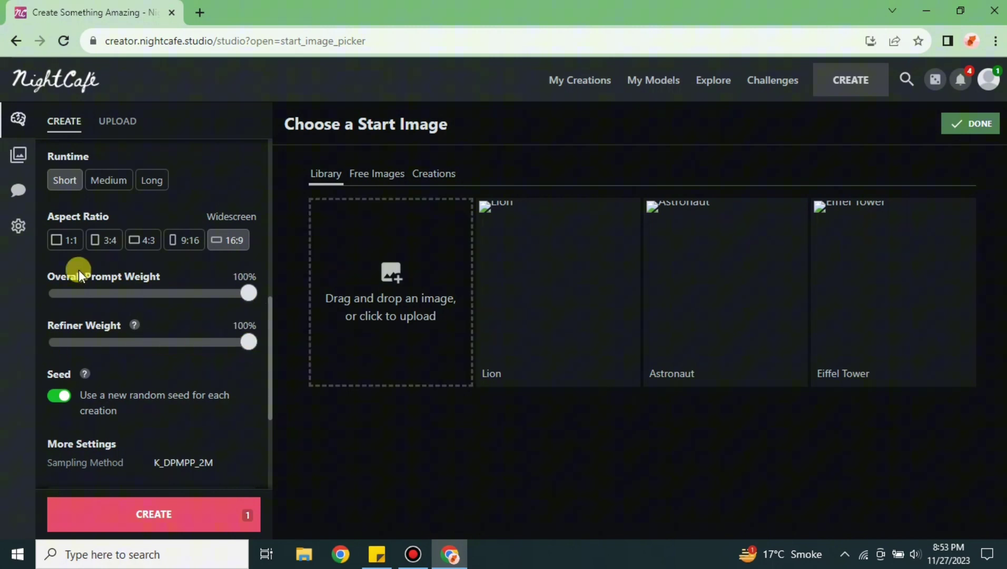
scroll(172, 310, "down", 3)
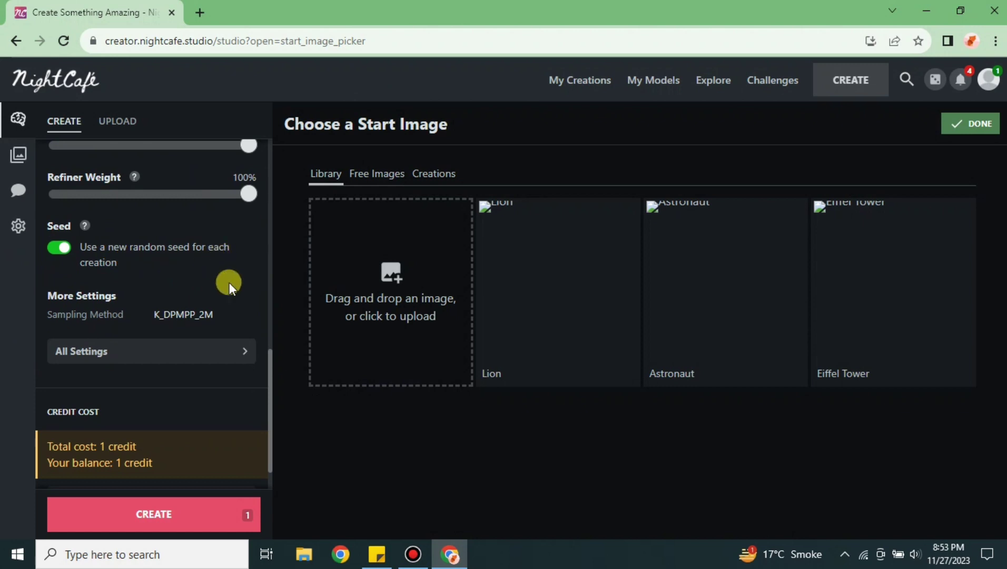
scroll(201, 280, "down", 1)
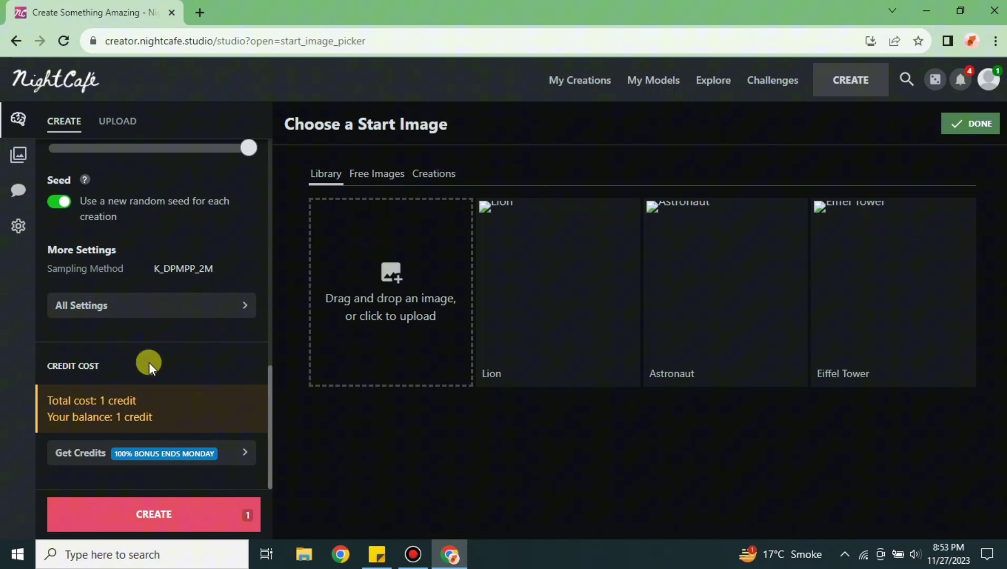
Generate the snail image, decline the out-of-credits offer, and inspect the finished creation.
left_click(171, 516)
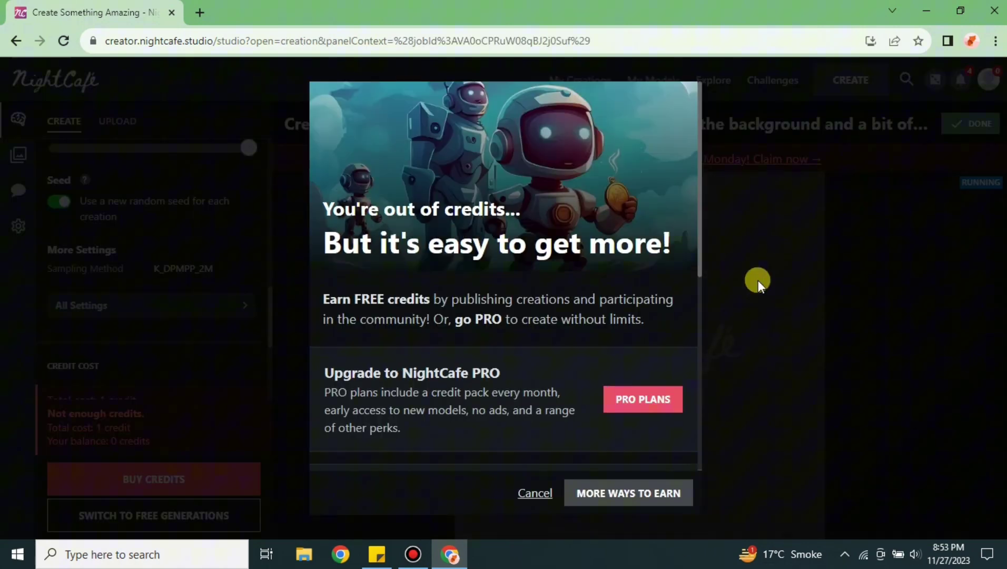
left_click(535, 493)
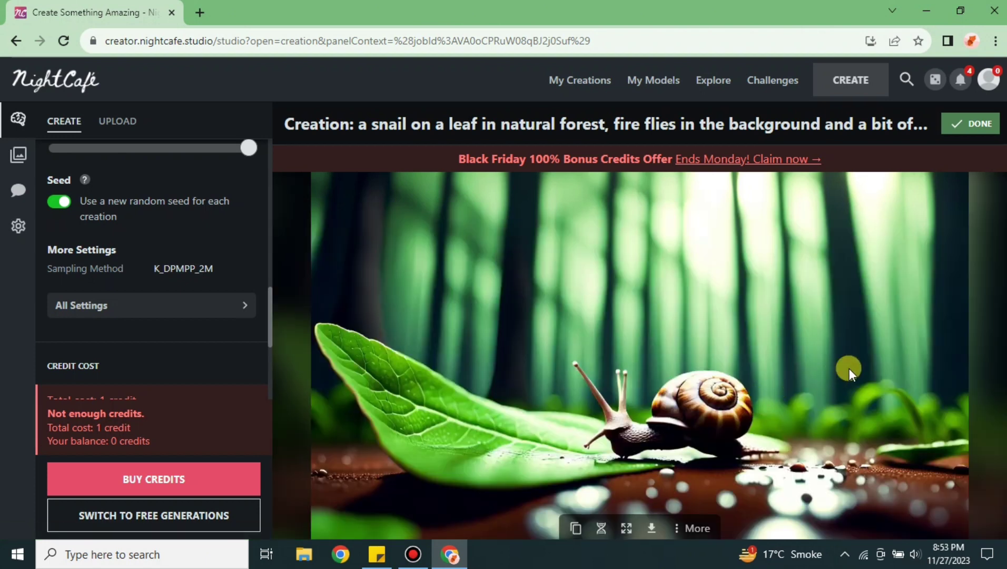
scroll(680, 327, "down", 3)
scroll(709, 317, "up", 1)
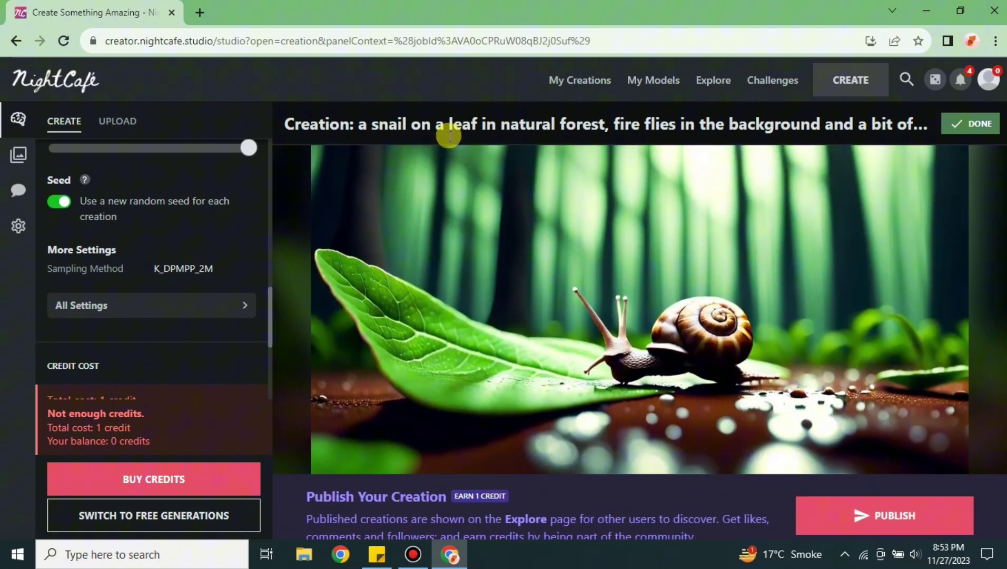
scroll(643, 291, "up", 1)
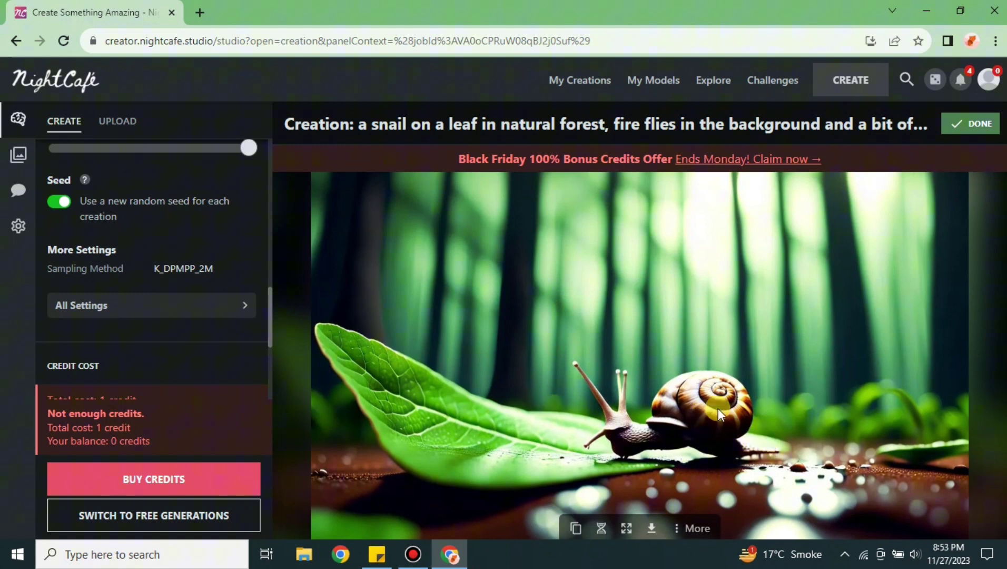
scroll(562, 438, "down", 3)
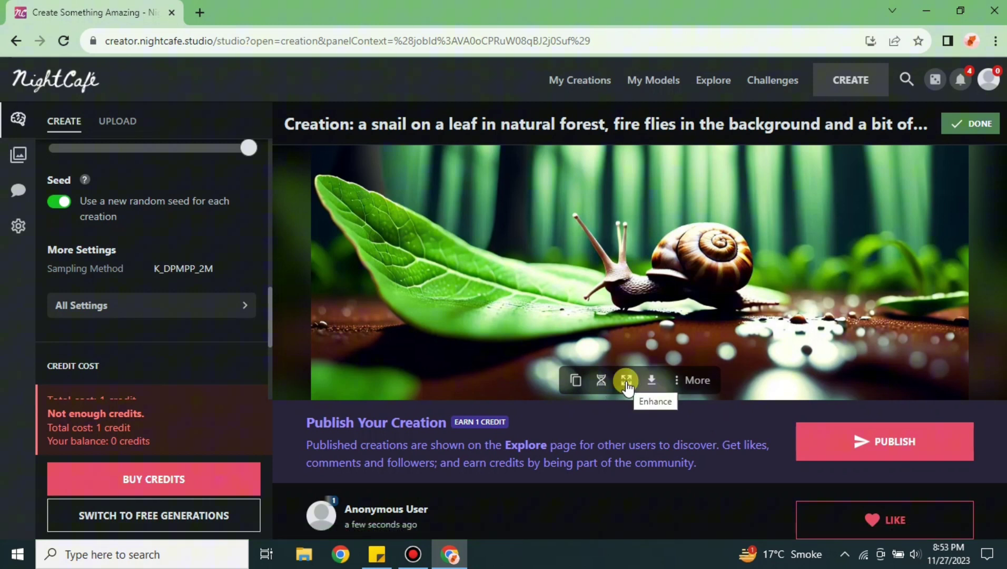
left_click(694, 381)
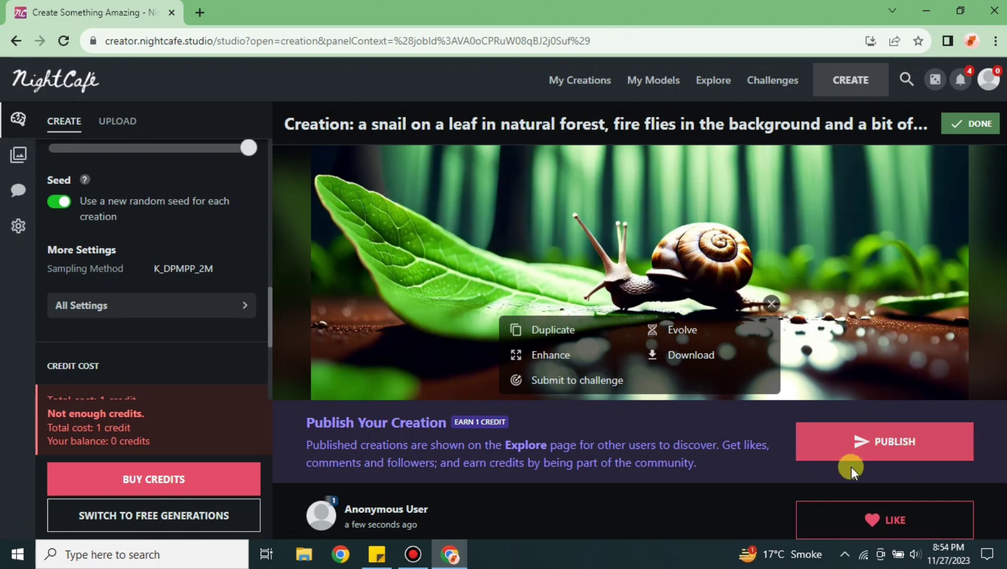
left_click(770, 305)
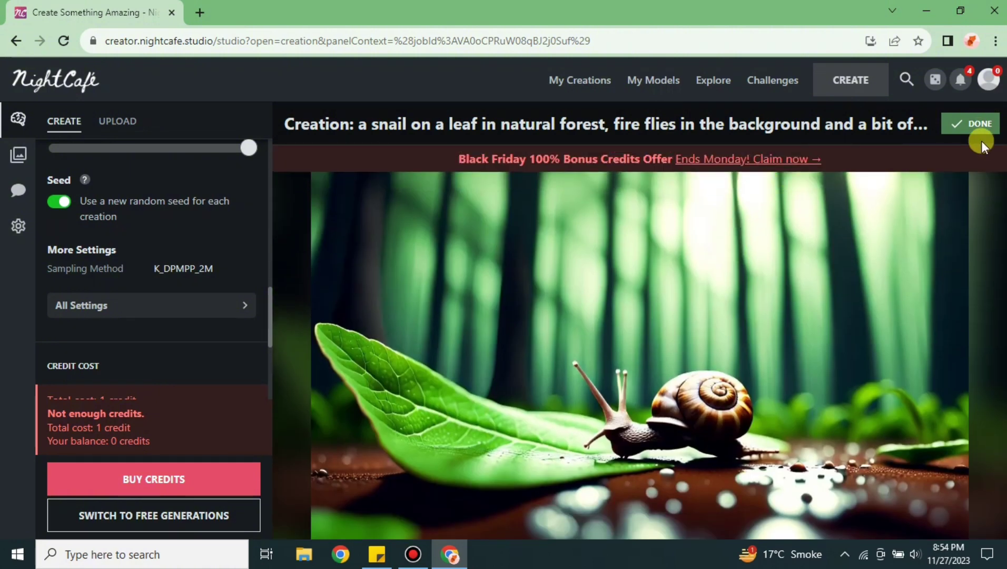
Close the creation view and visit the My Creations and My Models pages.
left_click(968, 125)
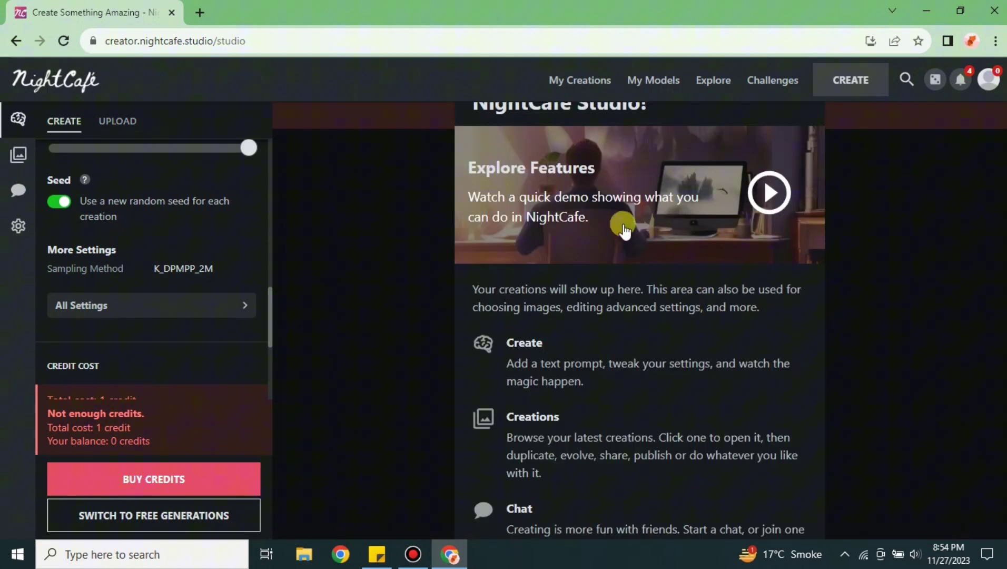
left_click(574, 80)
mouse_move(333, 396)
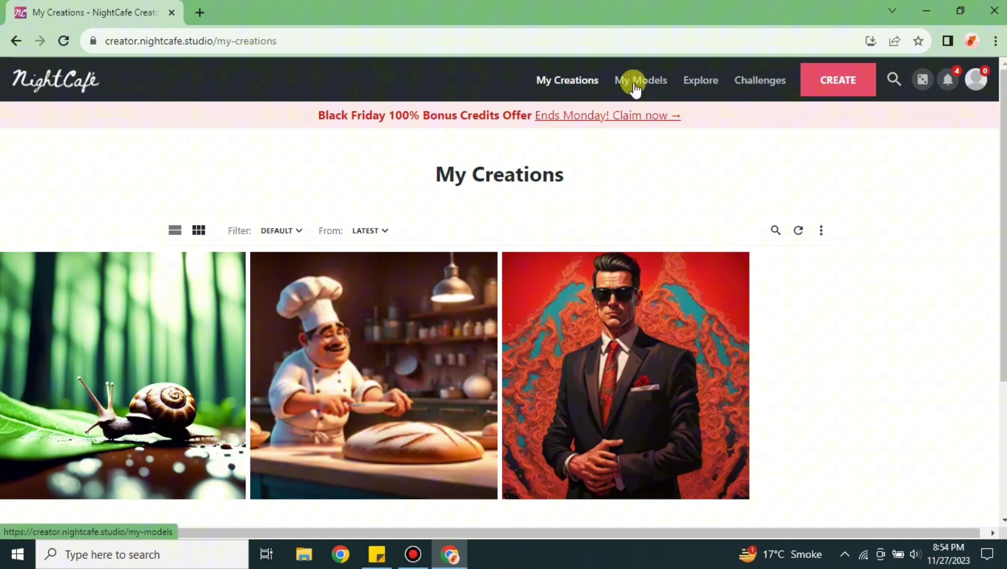
left_click(633, 89)
scroll(612, 292, "down", 3)
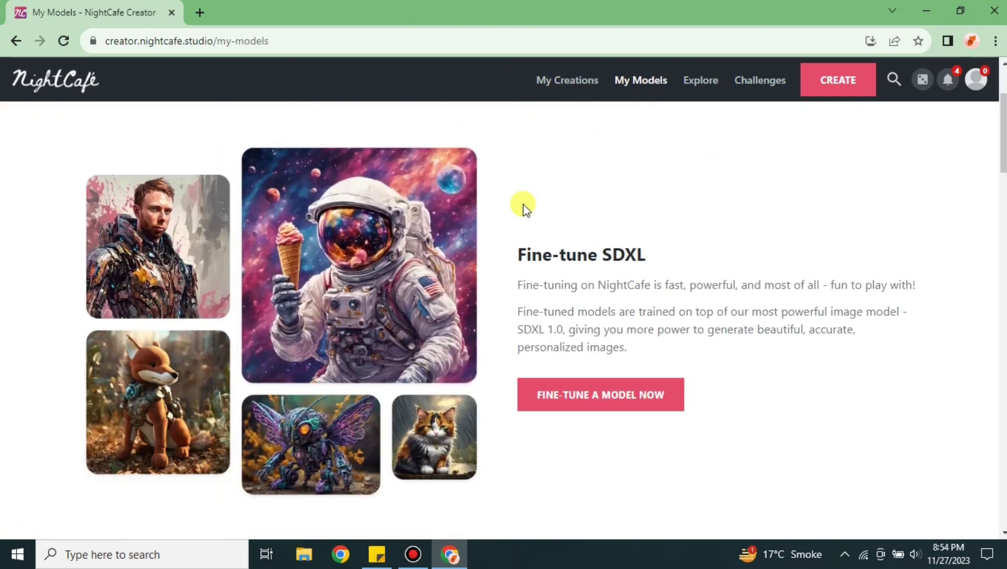
Browse the Explore gallery of community AI artworks.
left_click(702, 81)
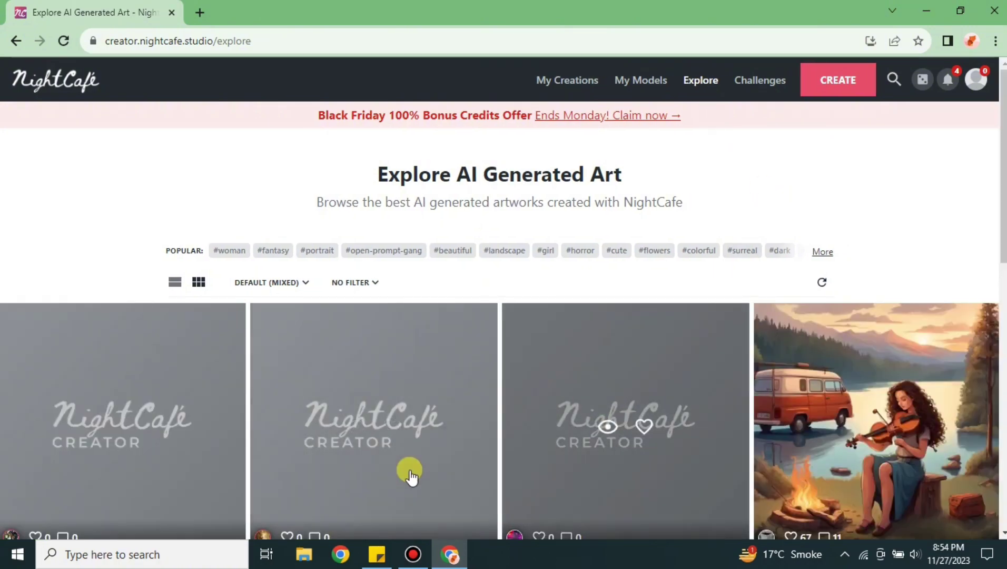
scroll(675, 369, "down", 1)
scroll(675, 369, "down", 2)
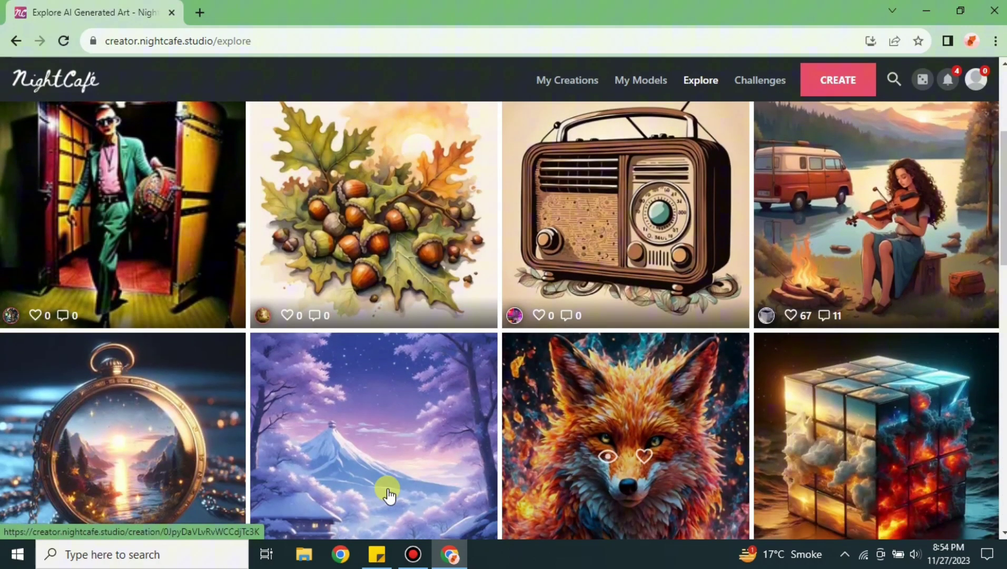
scroll(765, 315, "down", 5)
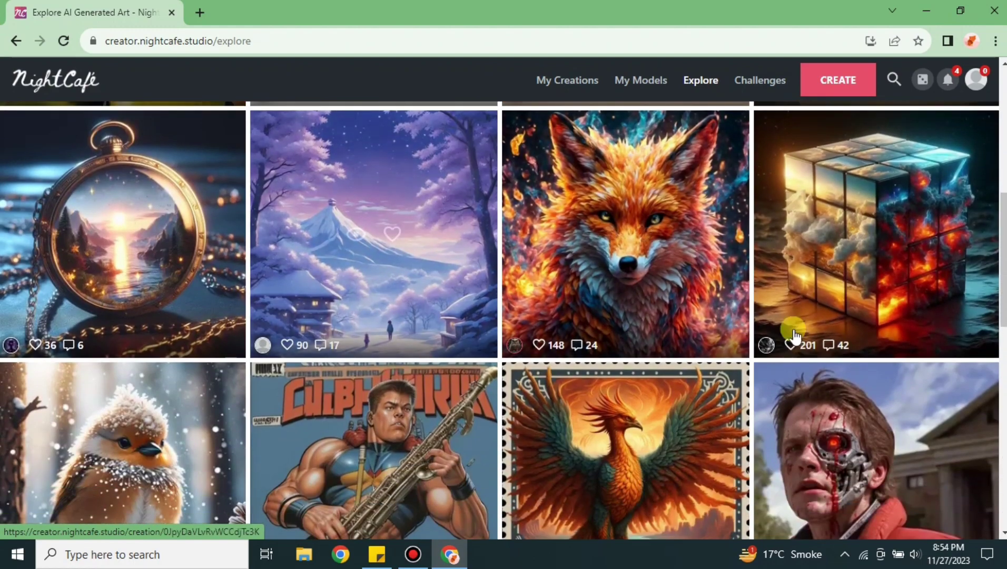
scroll(456, 498, "down", 3)
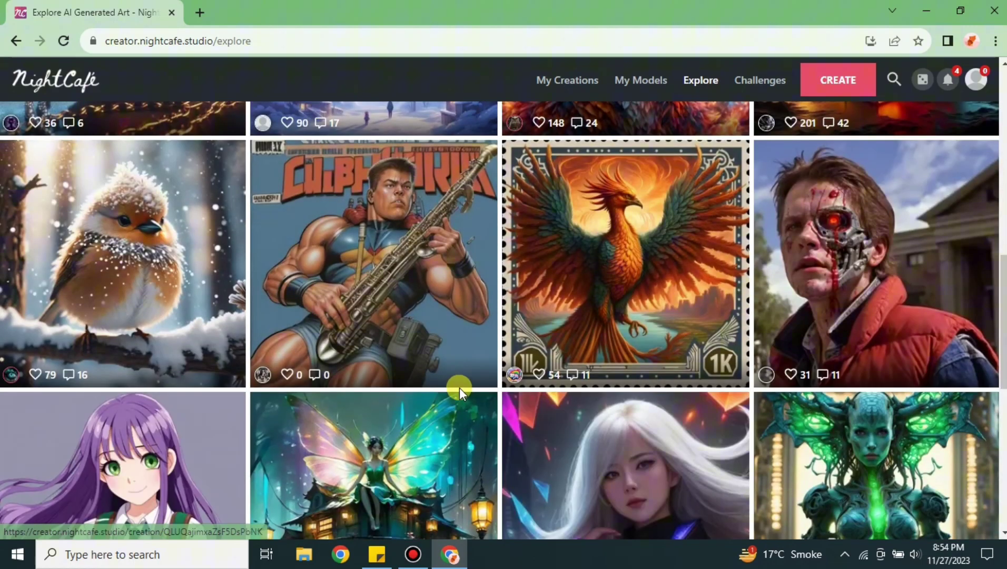
scroll(633, 326, "down", 4)
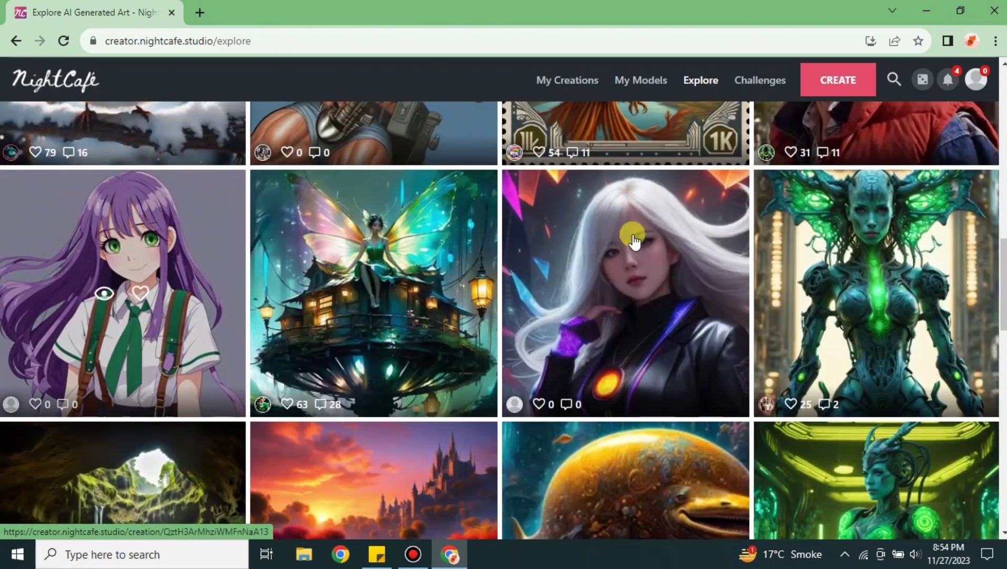
scroll(634, 240, "down", 1)
Browse Today's Fairy Village, Yesterday's Postcards, Community and Past Challenges.
left_click(761, 82)
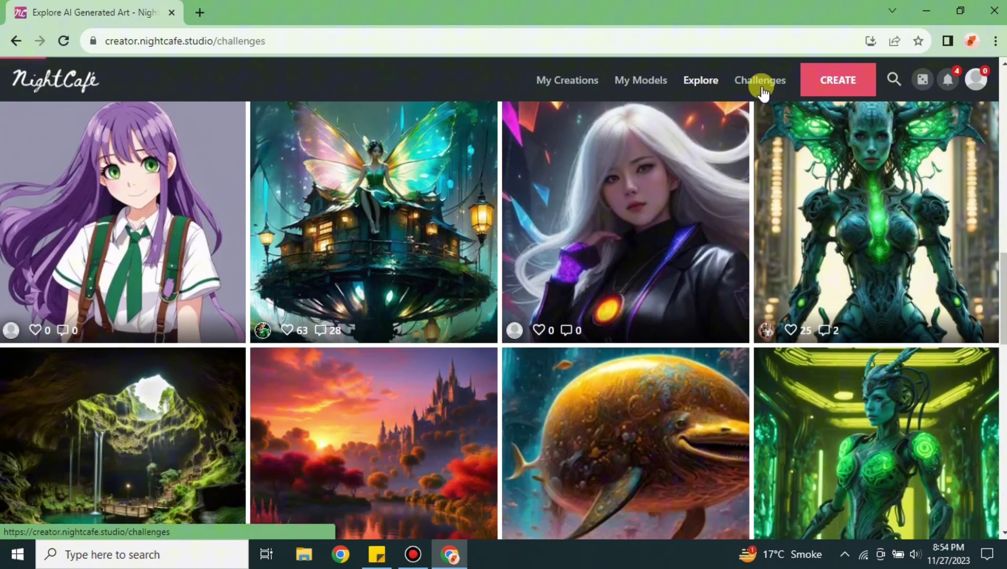
scroll(704, 360, "down", 7)
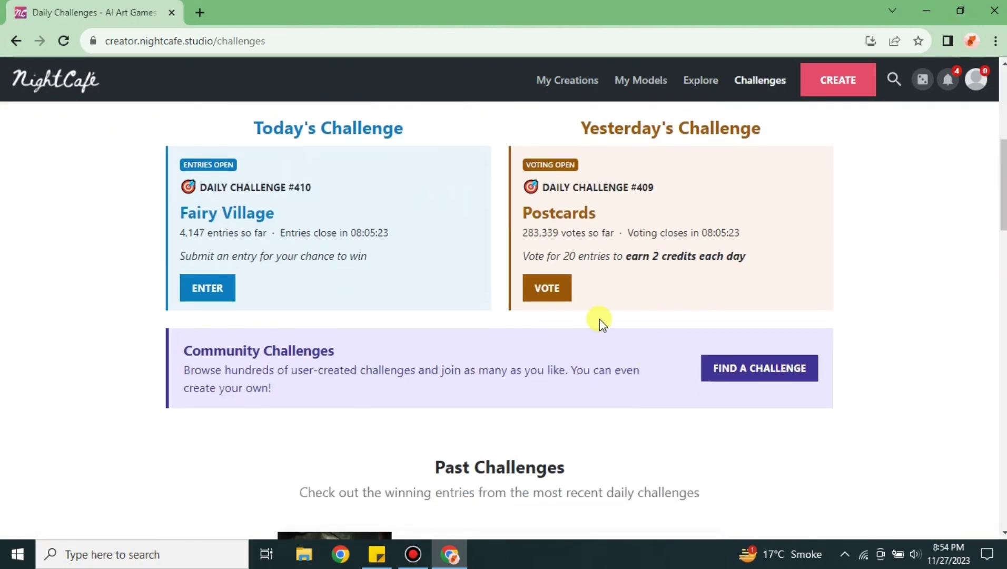
scroll(792, 175, "down", 3)
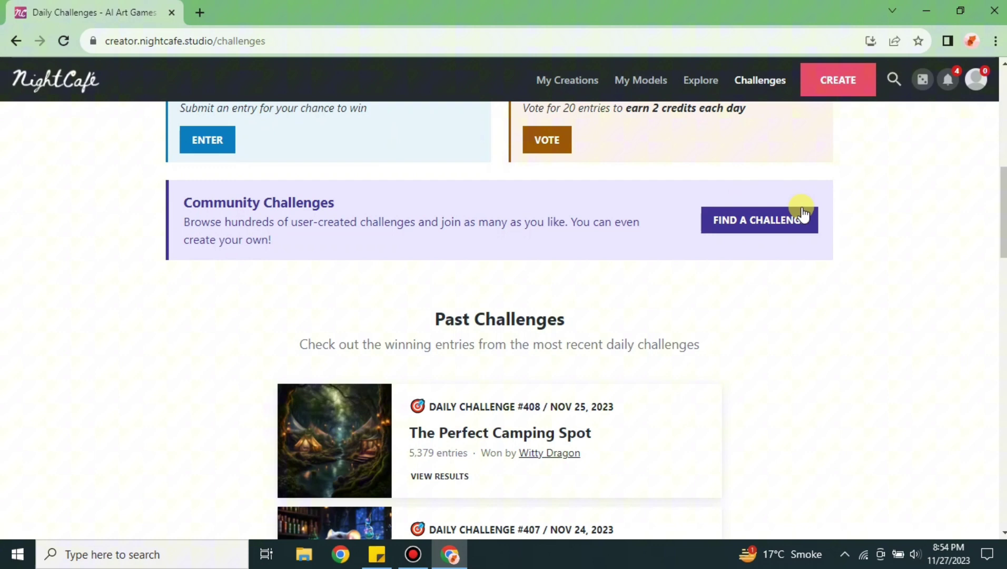
scroll(596, 389, "down", 3)
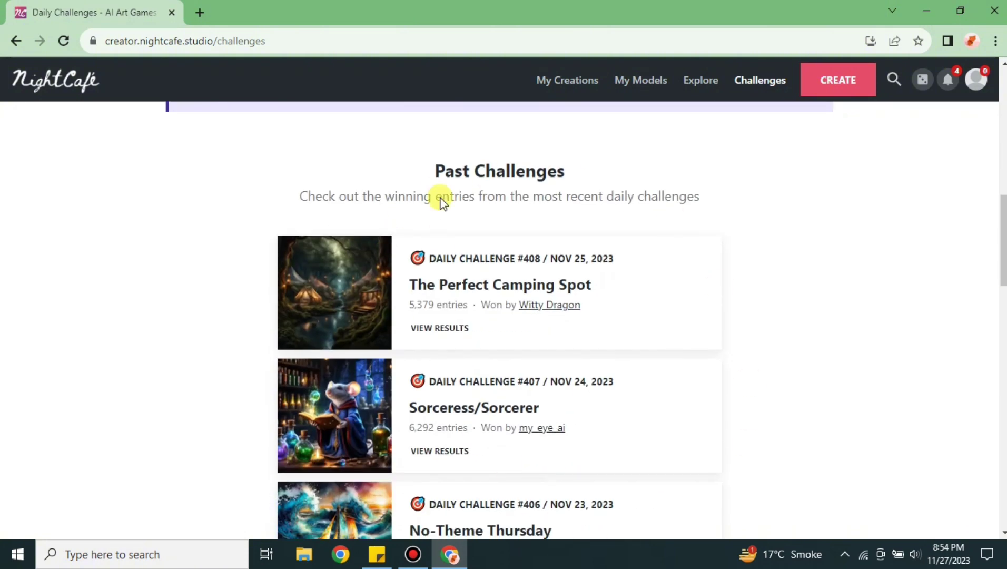
scroll(747, 370, "up", 2)
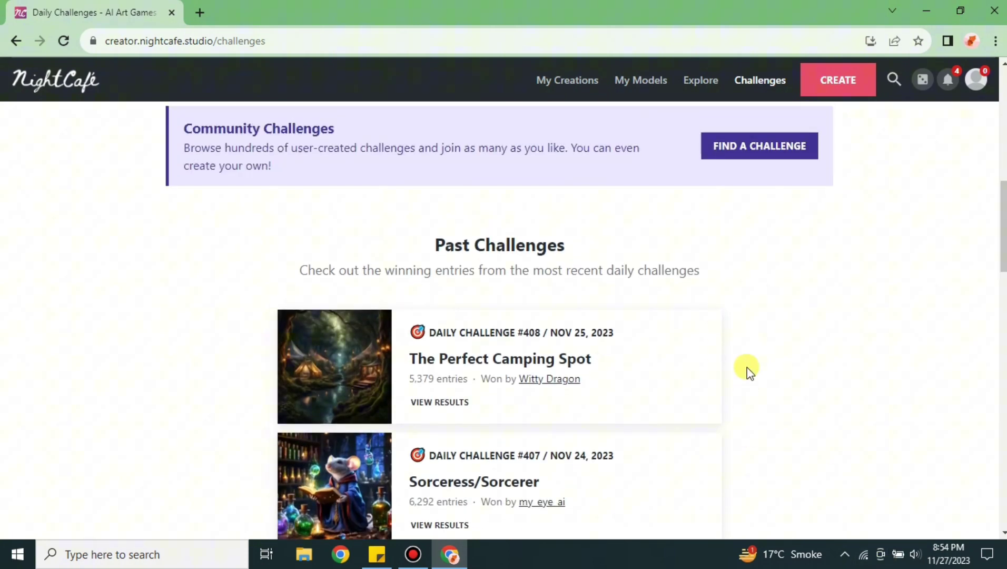